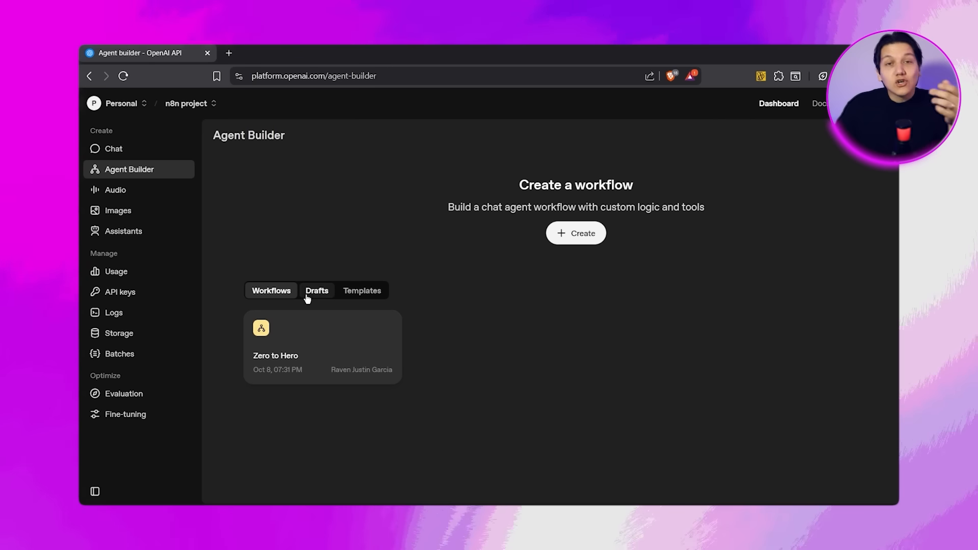
Look through the draft workflows and the available workflow templates in Agent Builder.
left_click(310, 296)
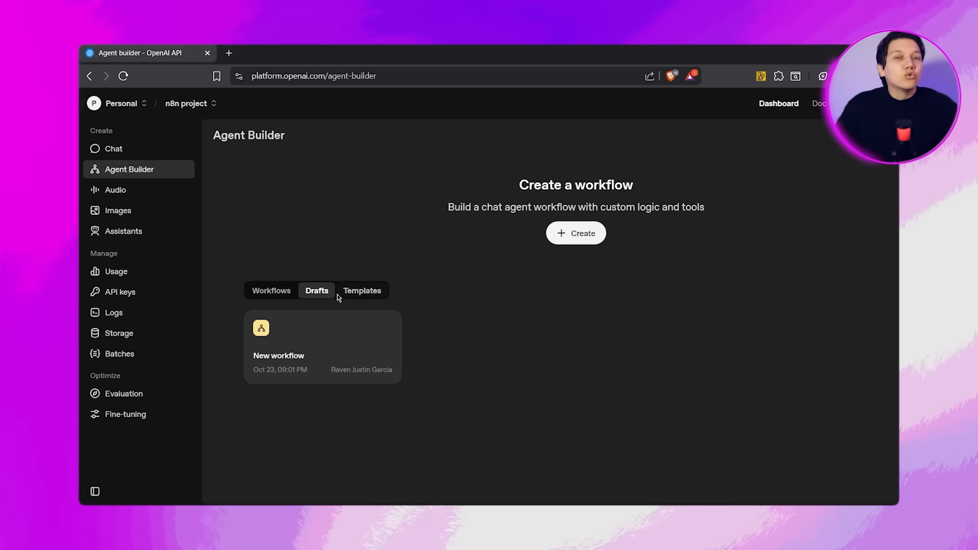
left_click(359, 294)
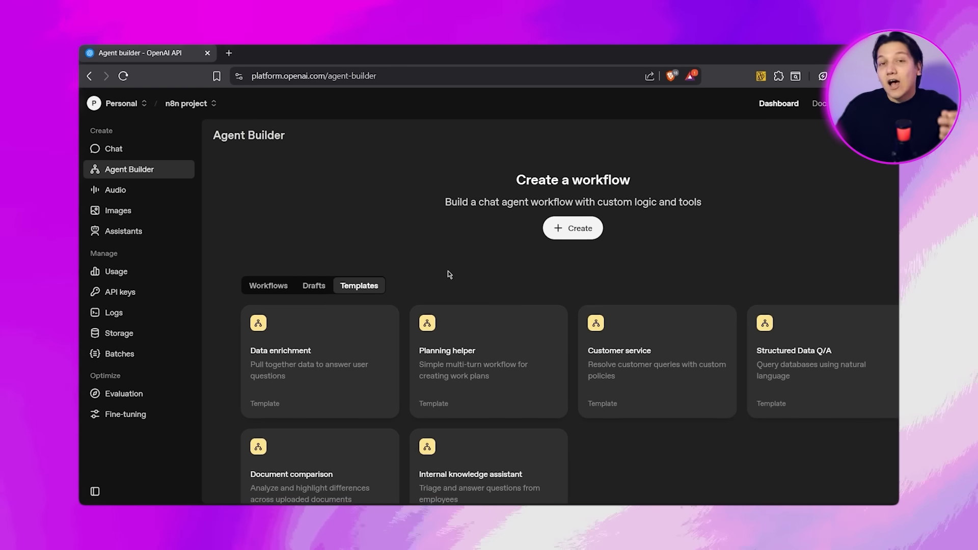
scroll(448, 273, "down", 1)
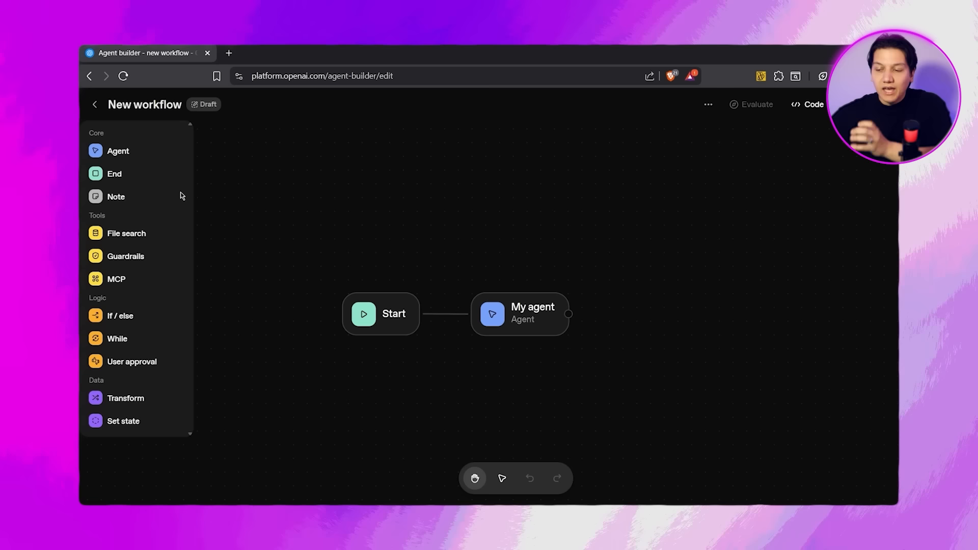
Add a second Agent node and an End node to the new workflow, placing End beyond My agent.
left_click(130, 152)
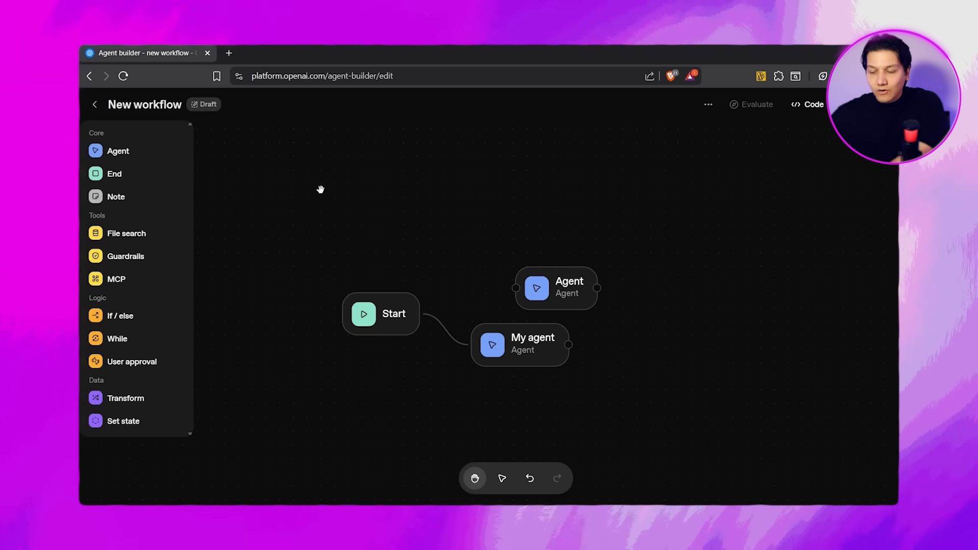
left_click(562, 292)
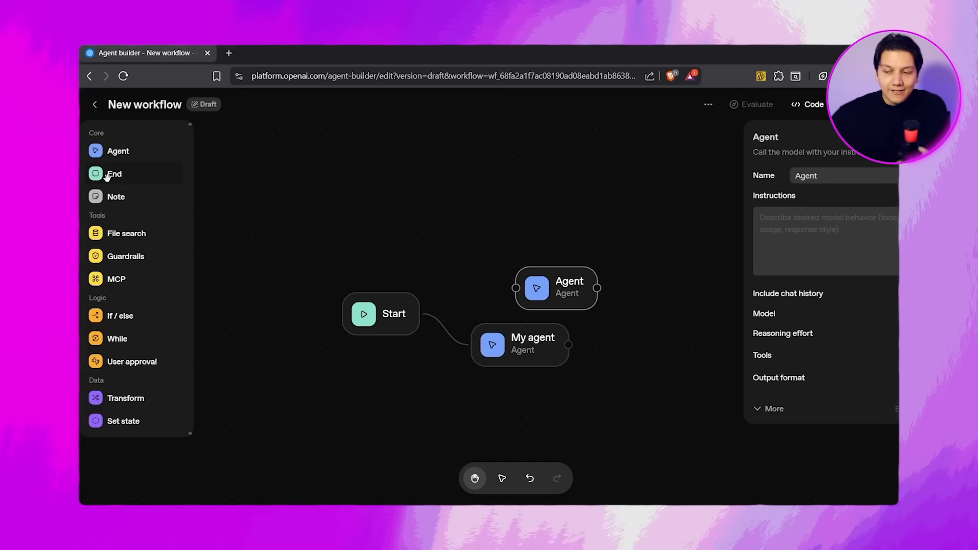
left_click_drag(107, 176, 501, 271)
left_click_drag(572, 327, 705, 366)
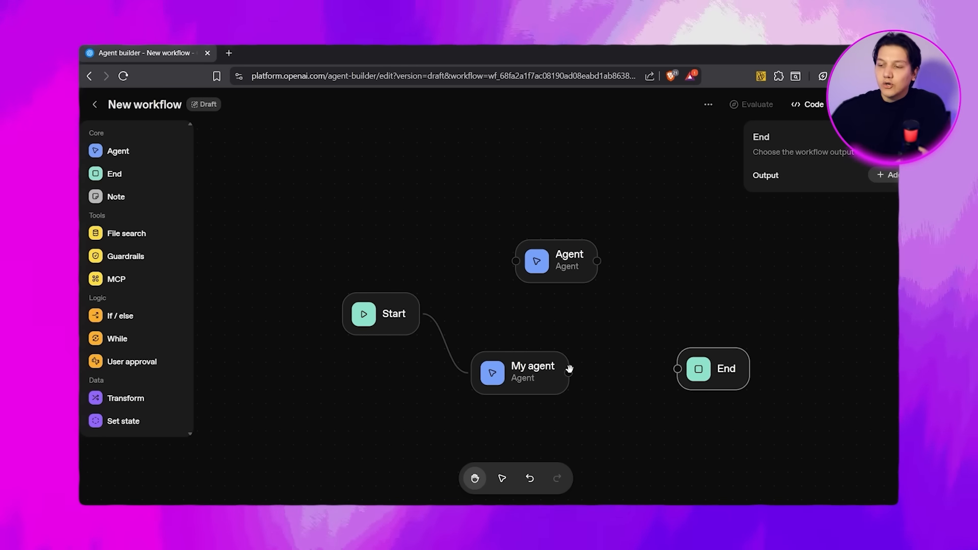
Connect My agent's output to the End node and line both nodes up beside Start.
left_click_drag(569, 372, 669, 349)
left_click_drag(528, 374, 528, 330)
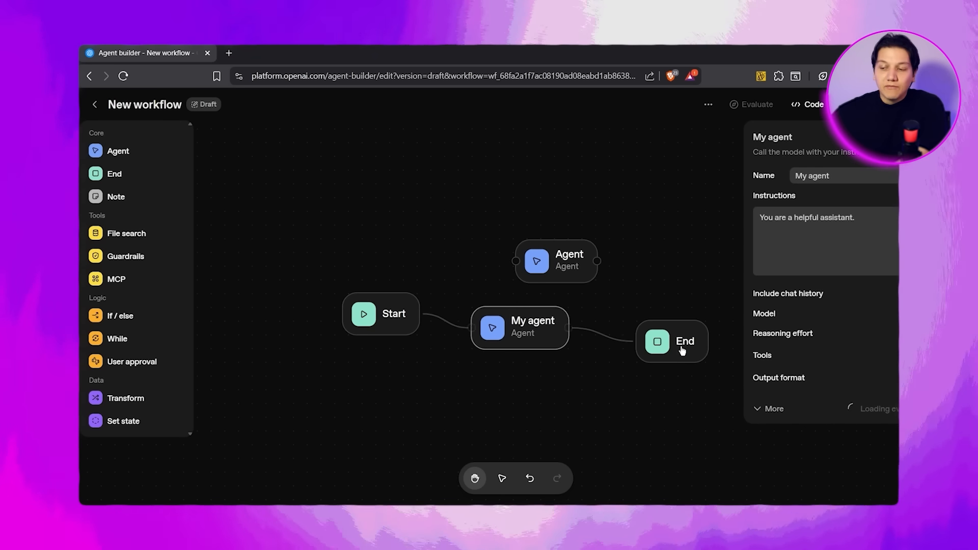
left_click_drag(678, 342, 664, 328)
left_click(746, 339)
scroll(745, 339, "down", 2)
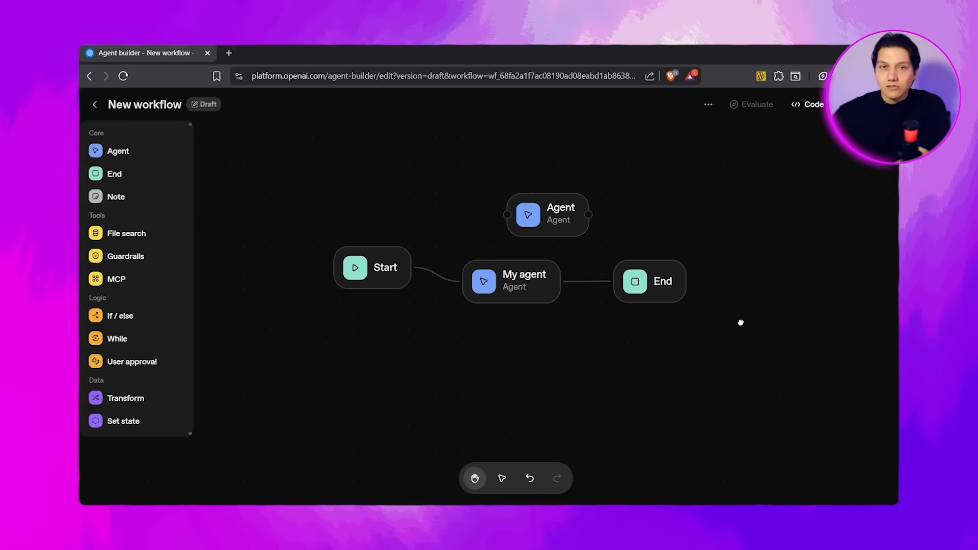
Add a sticky note to the canvas, enlarge it and place it below the Start node.
left_click(116, 198)
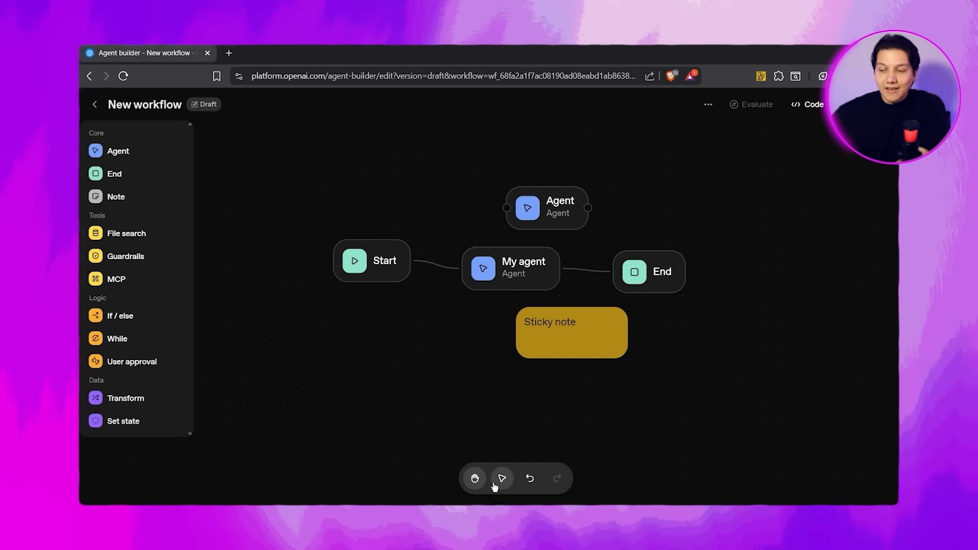
left_click(497, 483)
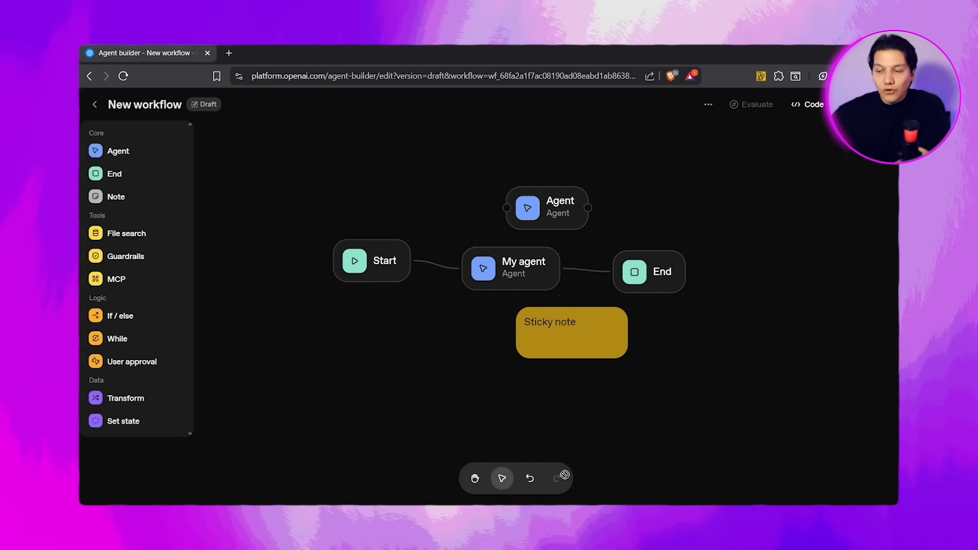
left_click(609, 344)
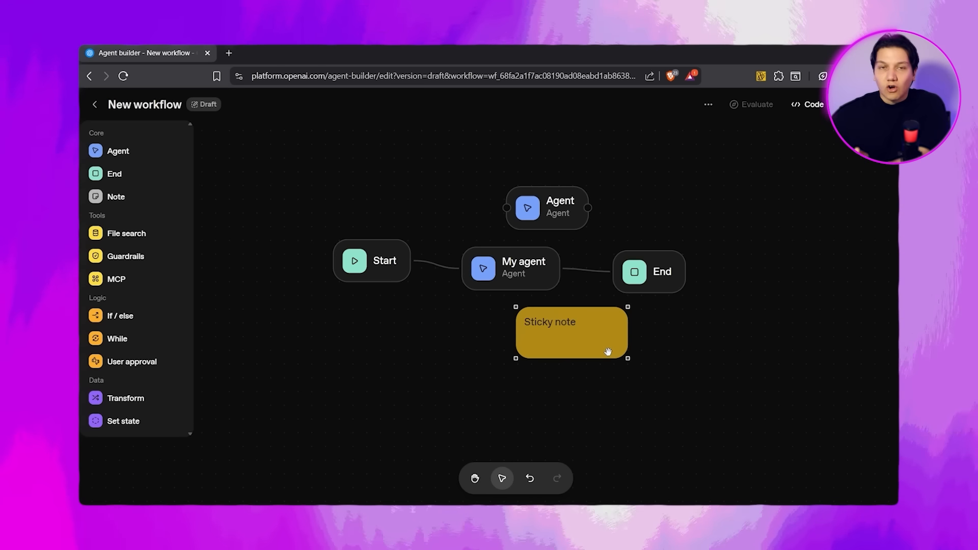
left_click_drag(515, 305, 341, 204)
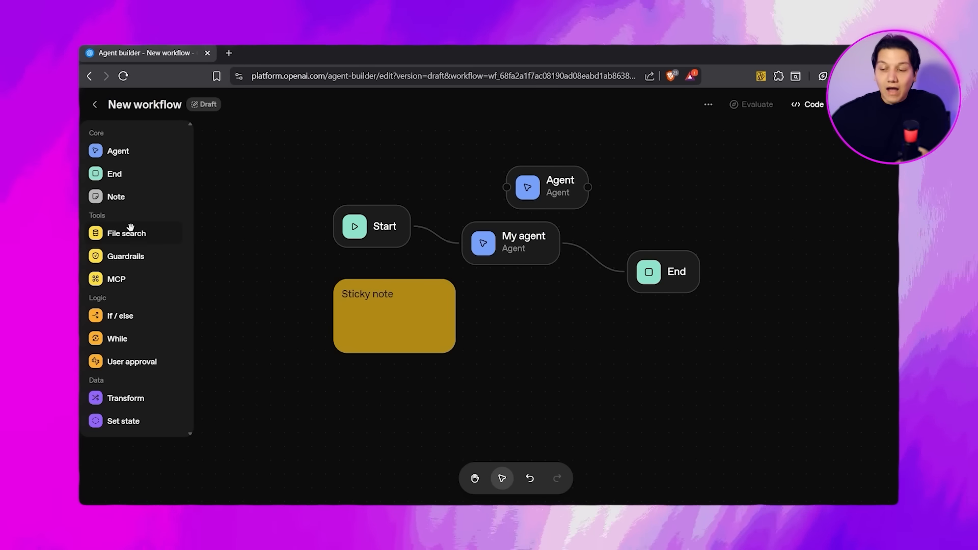
Add a File search node and a Guardrails node below My agent, opening each one's settings.
left_click_drag(131, 233, 515, 314)
left_click(579, 320)
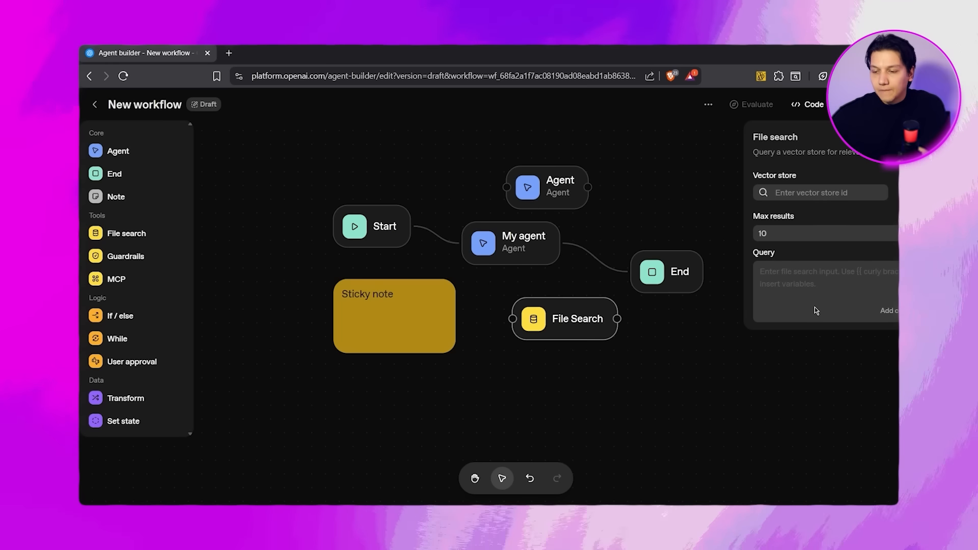
left_click(121, 259)
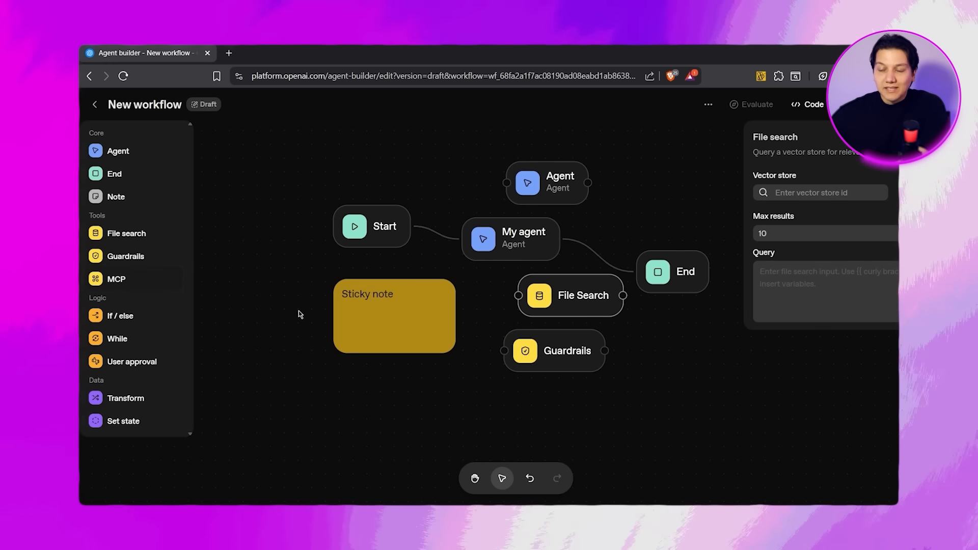
left_click(549, 347)
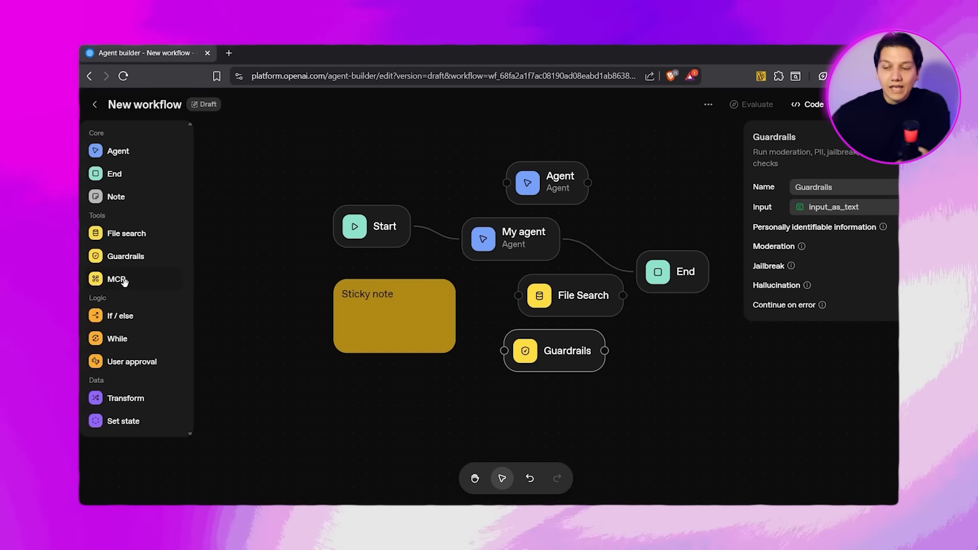
Add an MCP node below End and browse the OpenAI connectors and third-party servers it can use.
left_click_drag(124, 280, 677, 400)
left_click(550, 339)
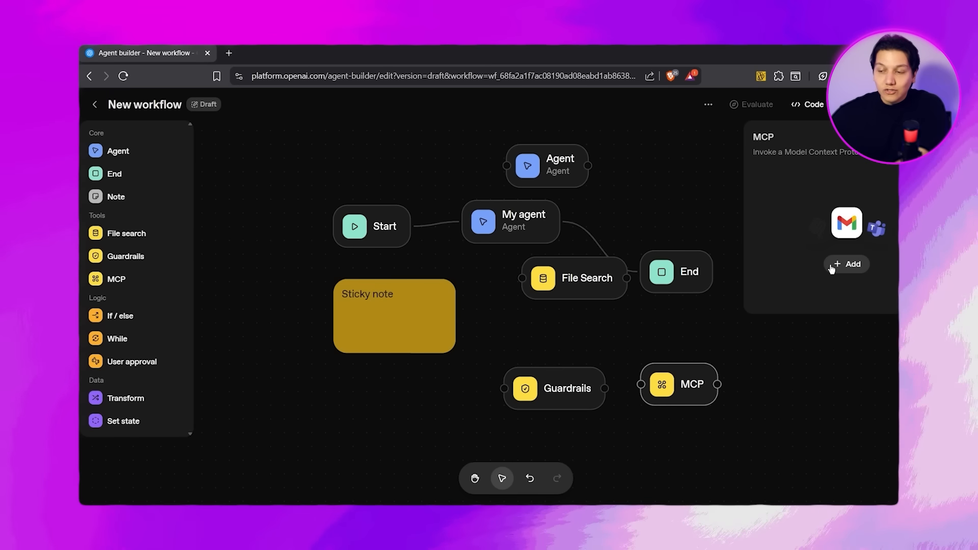
left_click(860, 269)
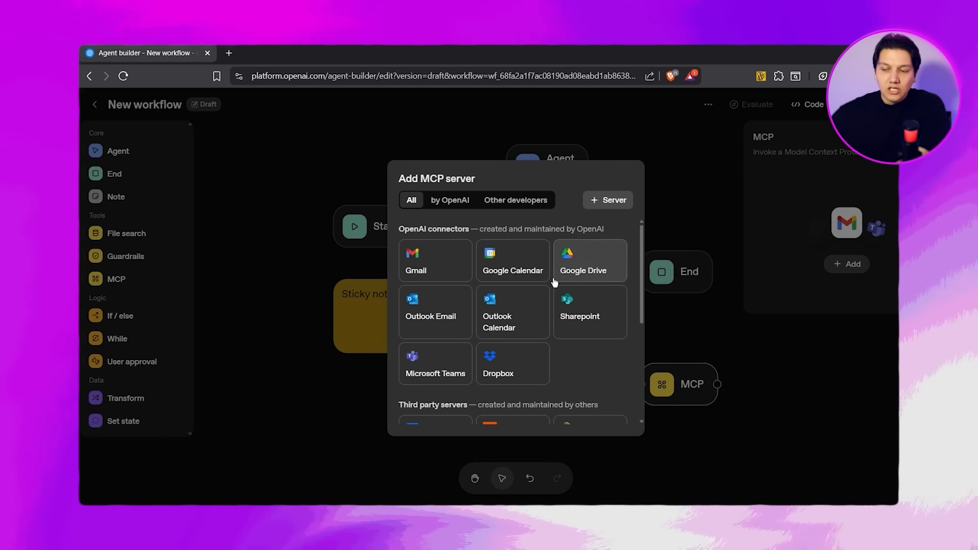
scroll(554, 281, "down", 4)
scroll(551, 280, "up", 4)
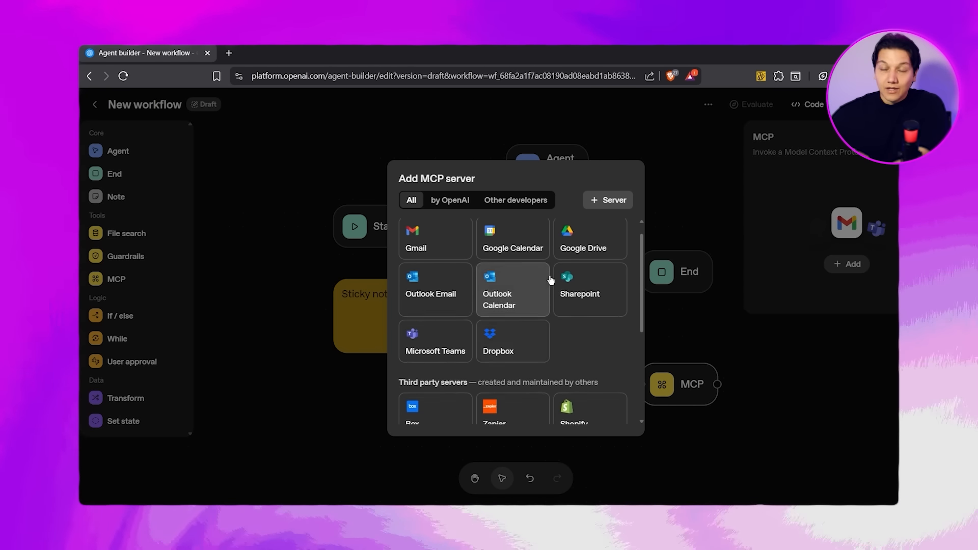
scroll(530, 270, "up", 1)
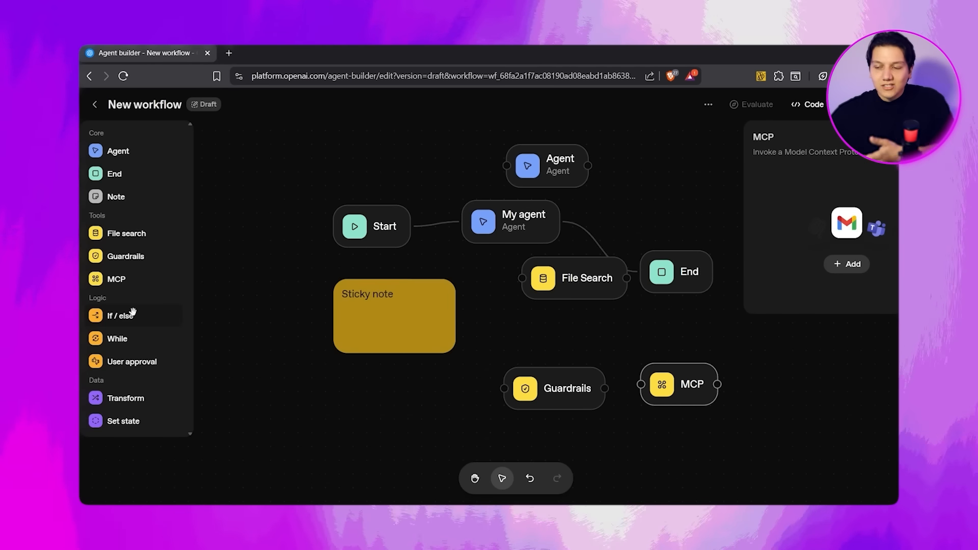
Add an If / else node and connect its condition output to MCP and its Else output to Guardrails.
left_click(120, 316)
left_click(597, 338)
mouse_move(544, 339)
left_mouse_down()
mouse_move(517, 365)
mouse_move(542, 343)
left_mouse_up()
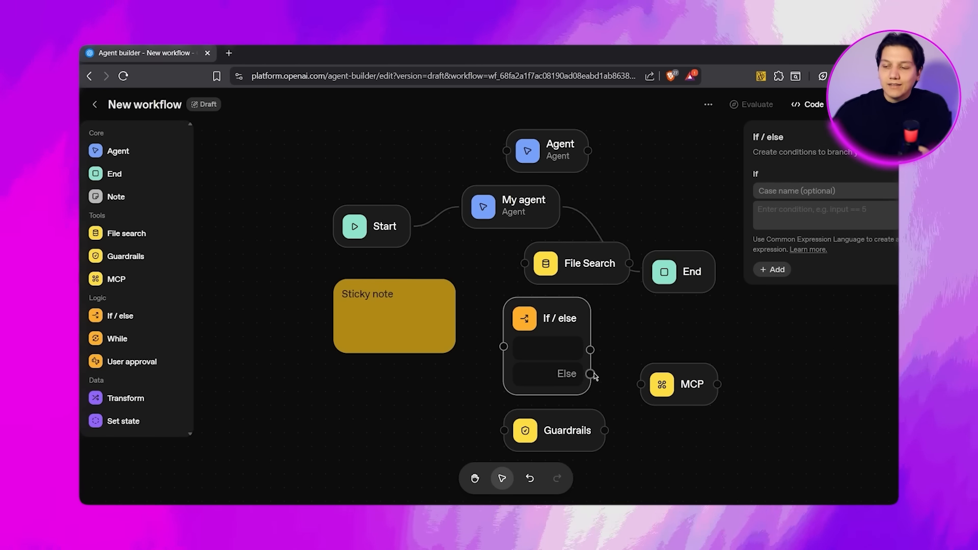
left_click_drag(689, 378, 747, 359)
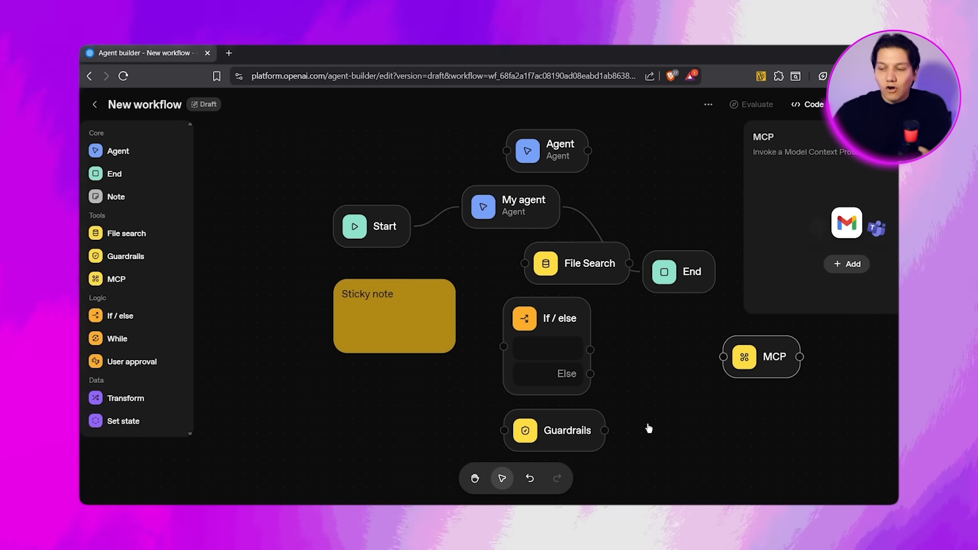
left_click_drag(556, 411, 748, 406)
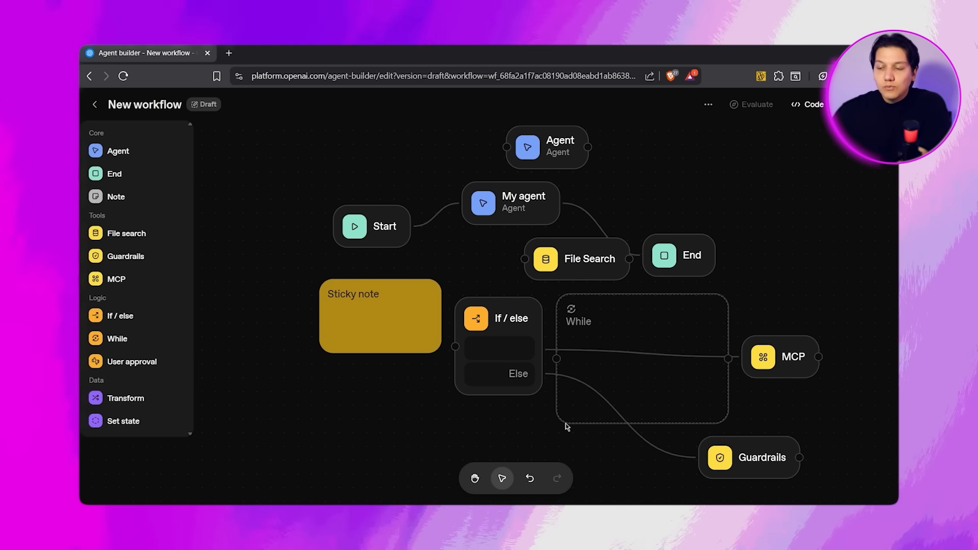
Add a While node and place it in the empty space below the If / else node.
left_click_drag(650, 325, 372, 530)
left_click_drag(358, 479, 410, 392)
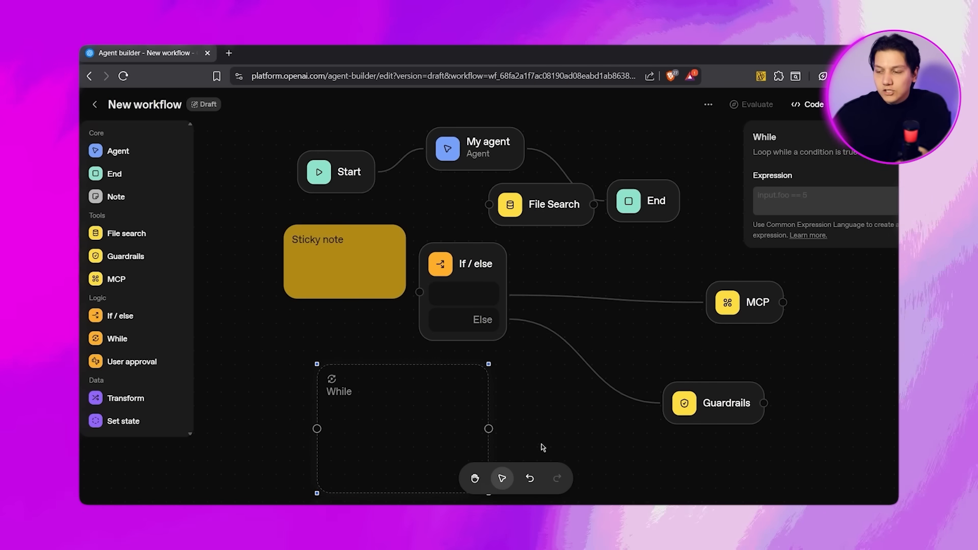
left_click(474, 479)
left_click_drag(551, 405, 634, 259)
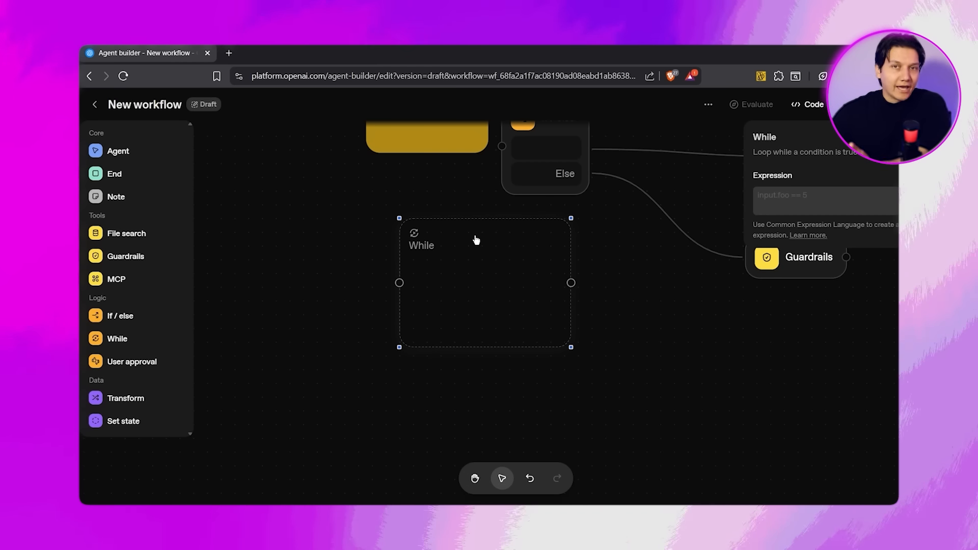
Add a User approval node, open its settings and place it beside the While node.
left_click(118, 360)
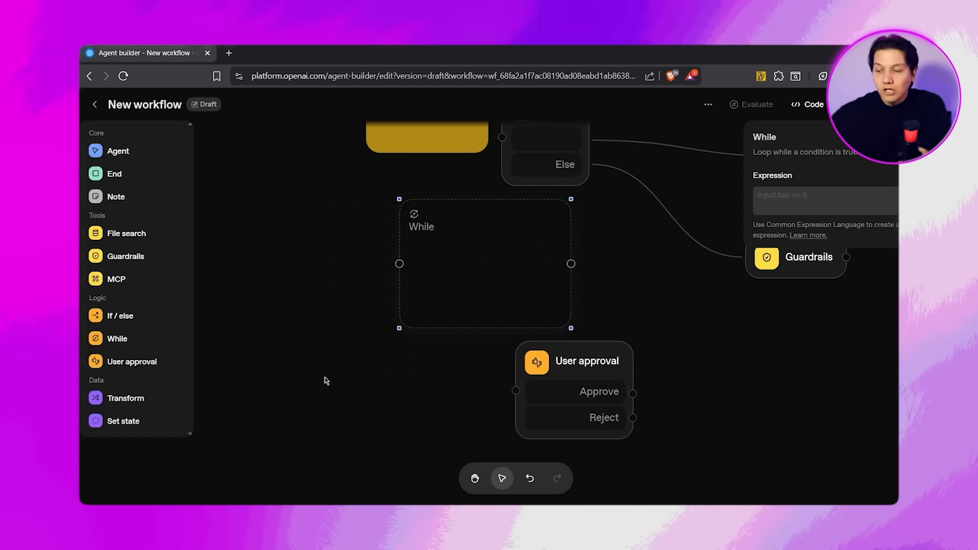
left_click(586, 366)
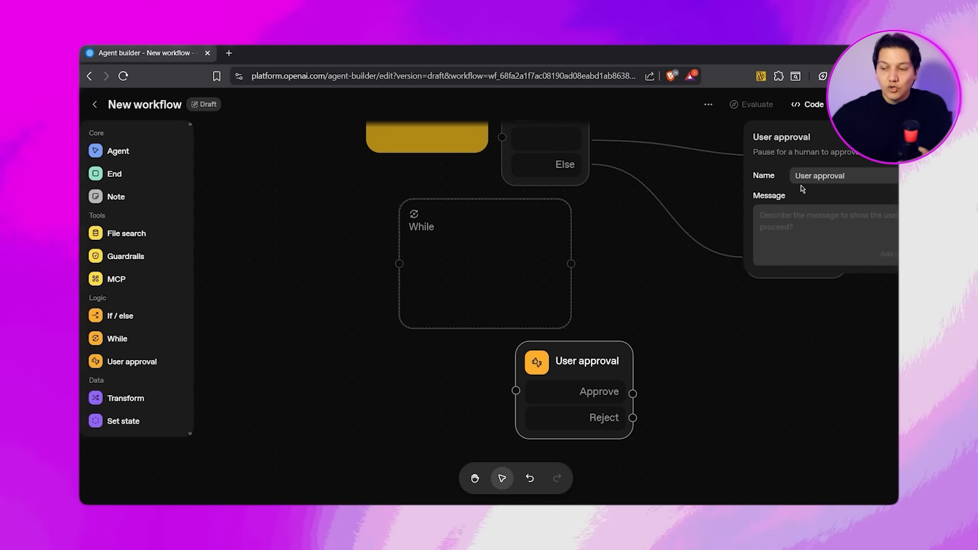
left_click_drag(585, 392, 675, 282)
Add a Transform node below the While node and give it a second, empty key and value expression.
left_click(123, 400)
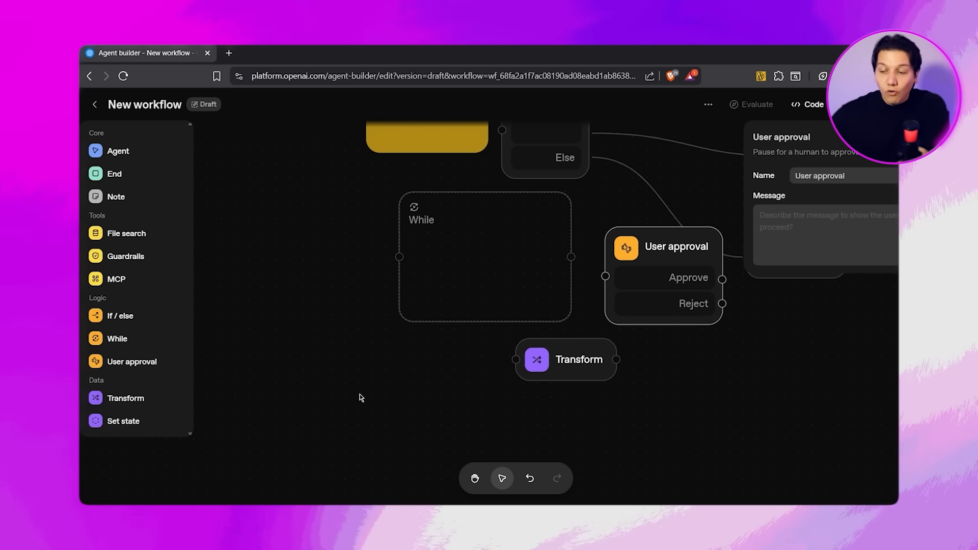
left_click(571, 366)
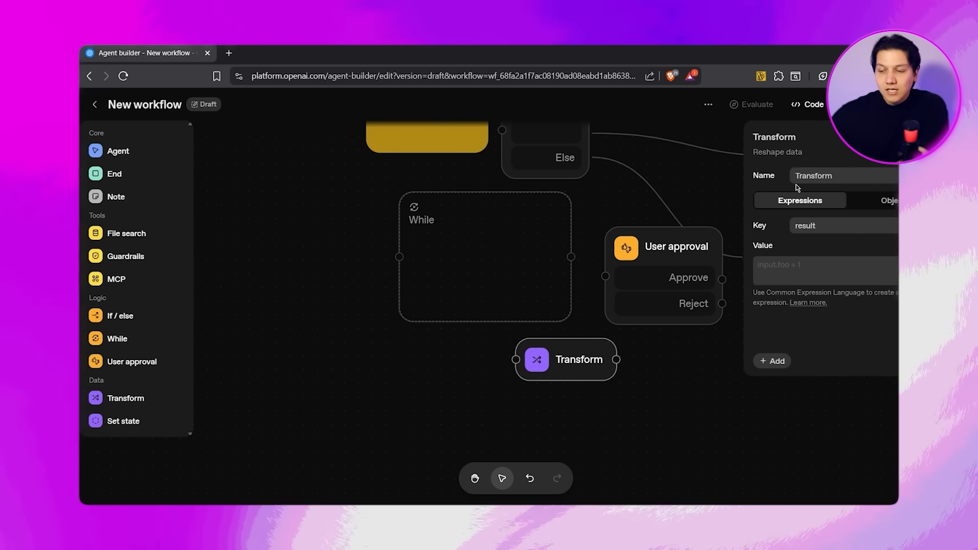
left_click(820, 265)
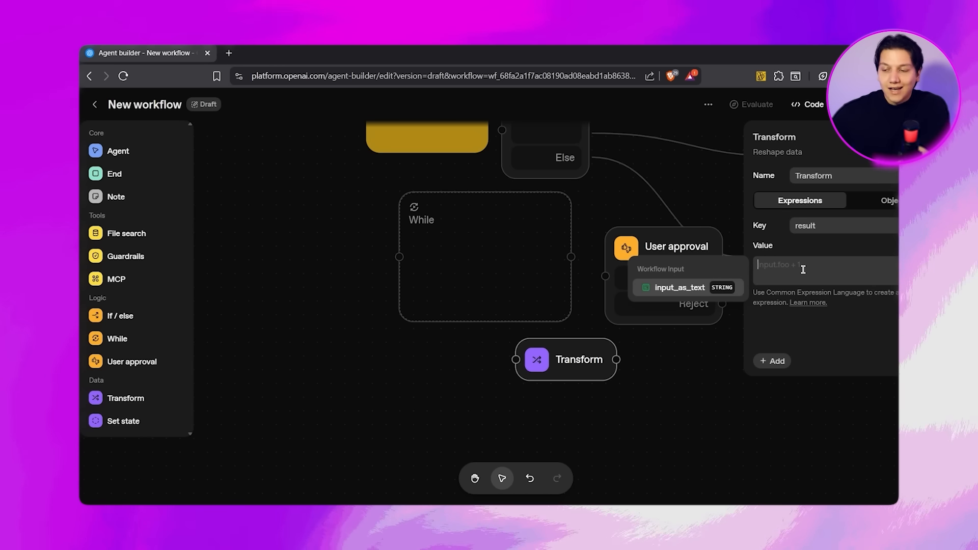
left_click(773, 361)
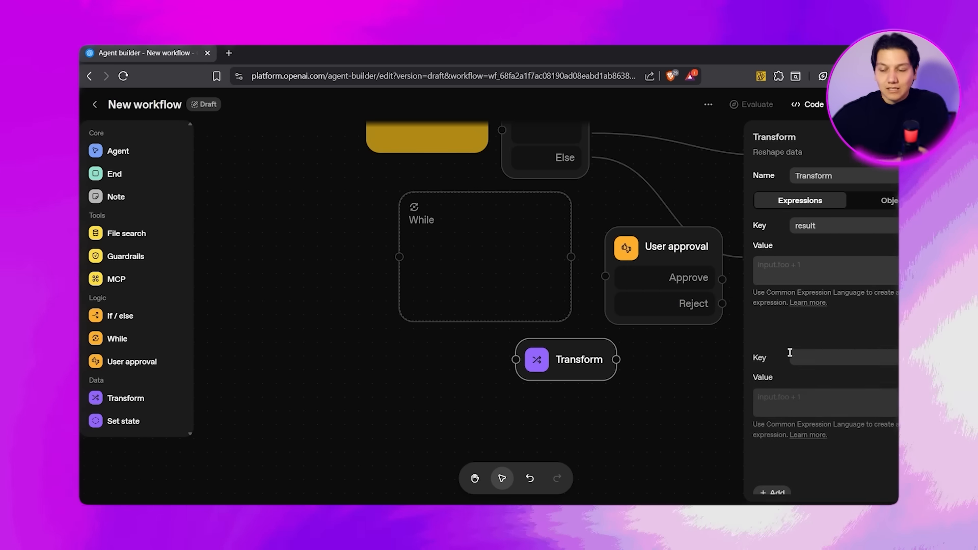
left_click(771, 401)
left_click(812, 360)
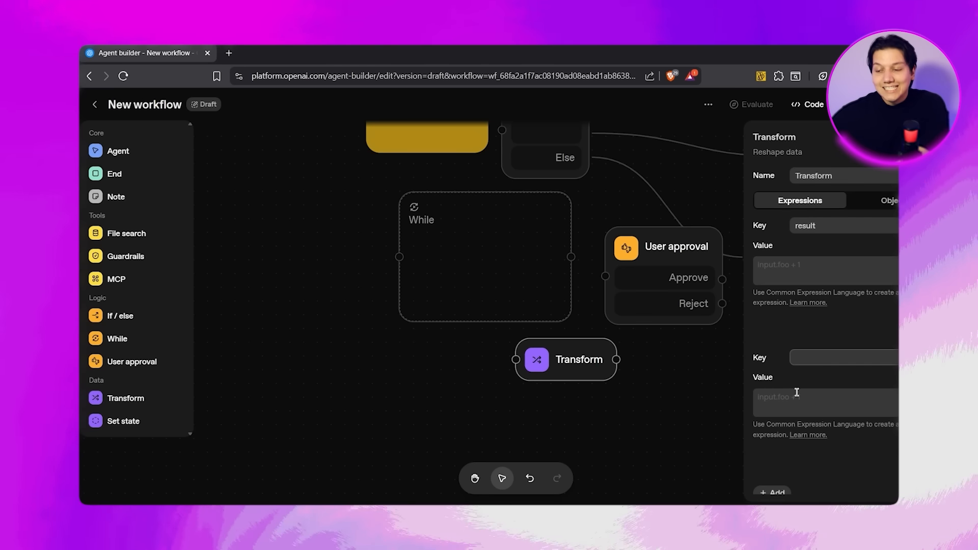
Add a Set state node above Transform and open its global variable settings.
left_click(119, 421)
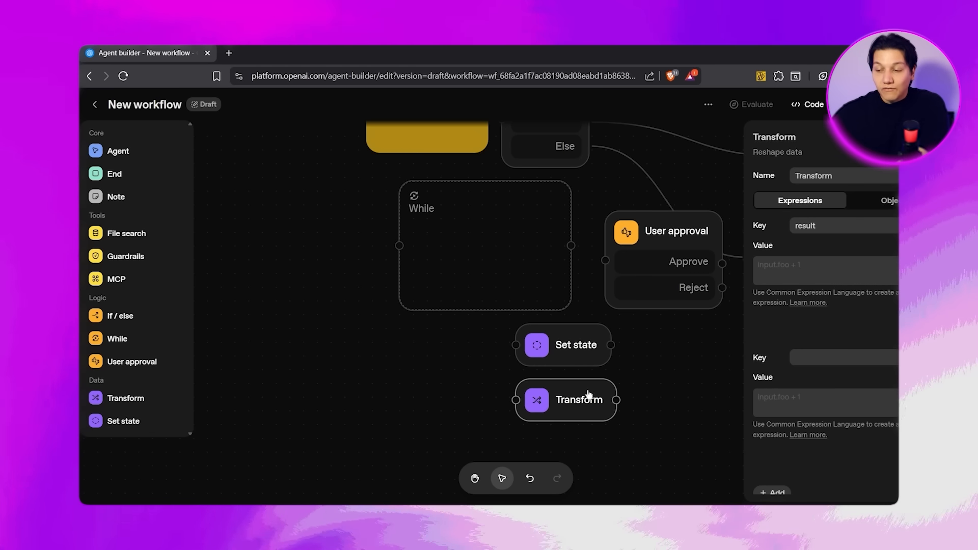
left_click(578, 345)
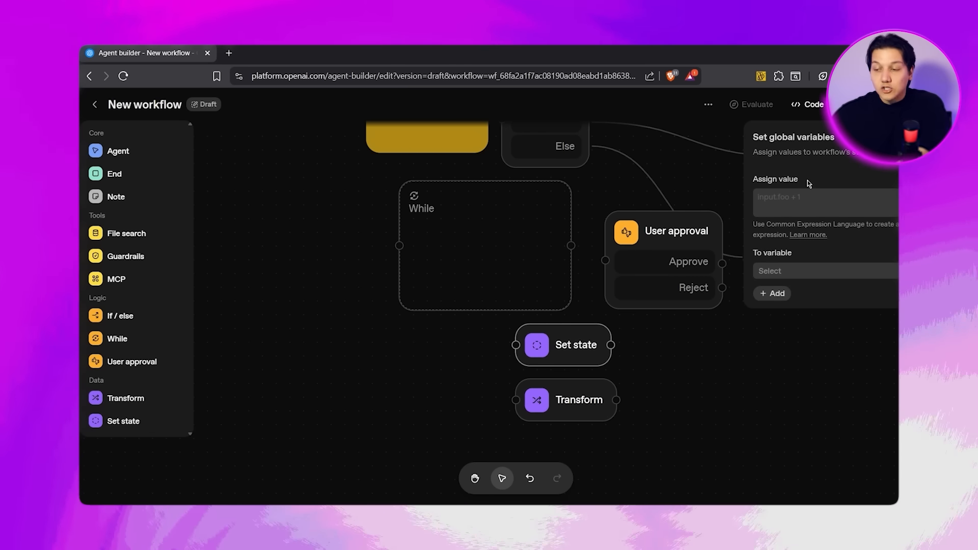
left_click_drag(808, 180, 753, 179)
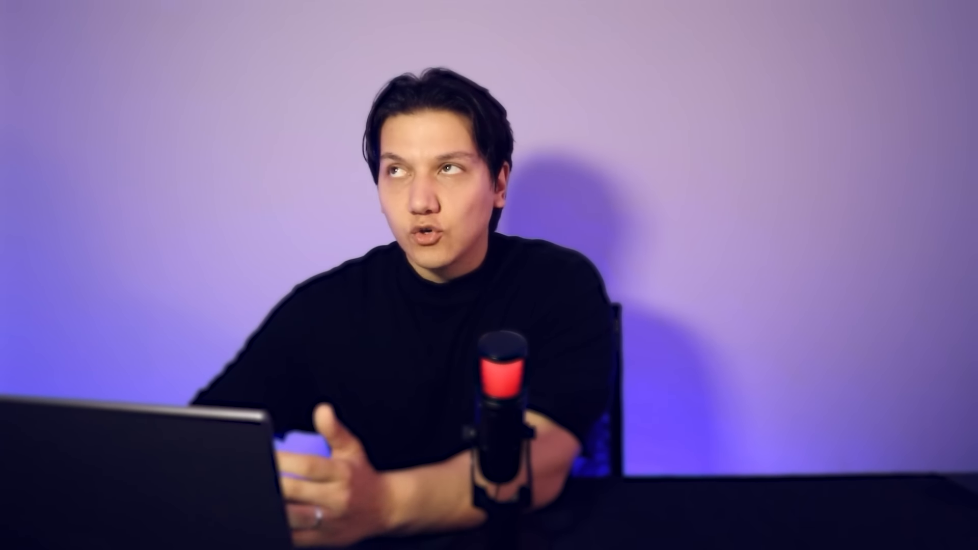
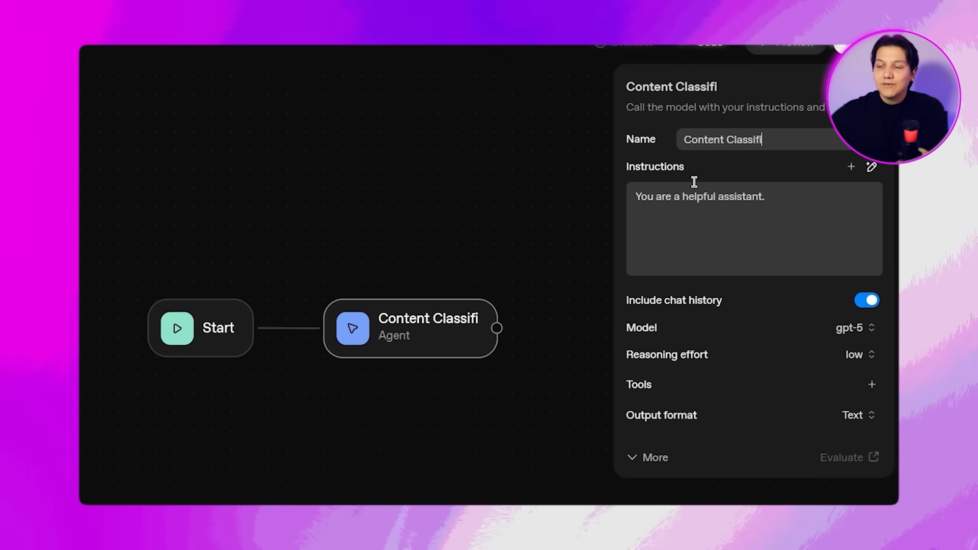
Name the agent "Content Classifier Agent" and instruct it to determine what help the user needs as a YouTube content creation assistant, with workflow.input_as_text as context.
type("er Agent")
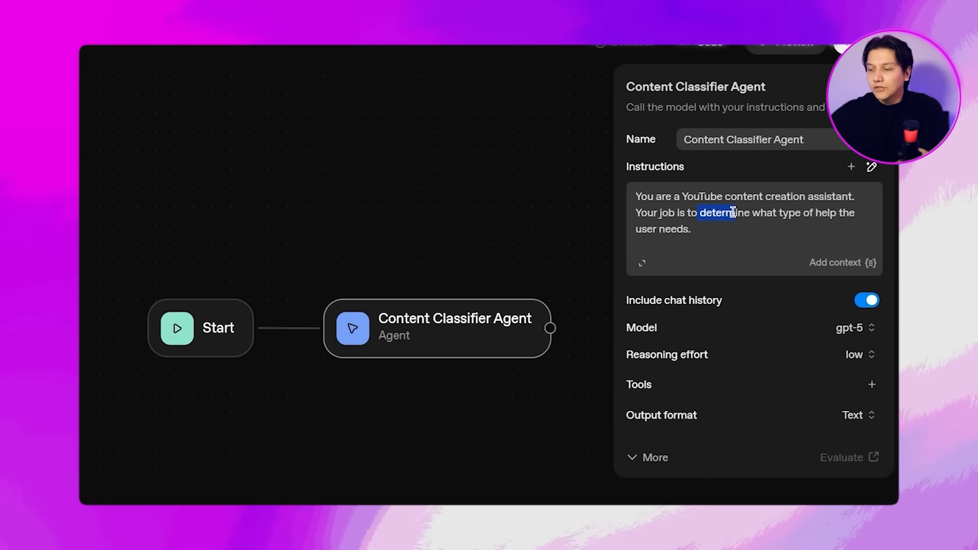
left_click_drag(812, 213, 837, 224)
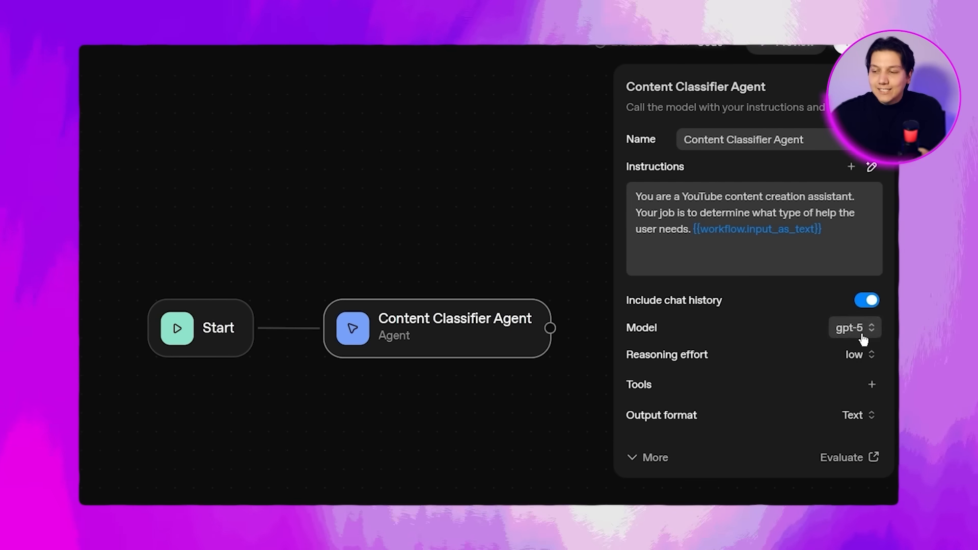
Browse the models available for the Content Classifier Agent, keep gpt-5, and read the explanation of the reasoning effort setting.
left_click(861, 329)
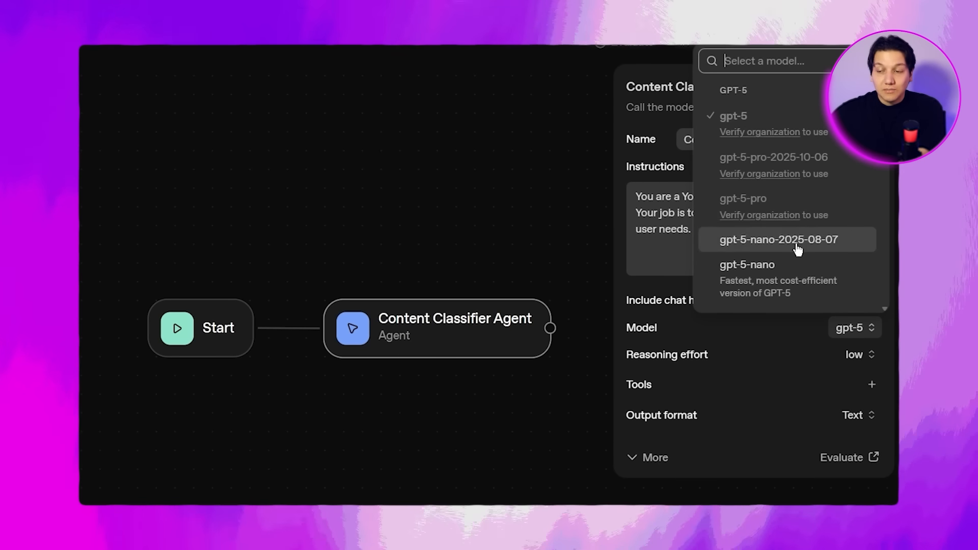
scroll(795, 239, "down", 2)
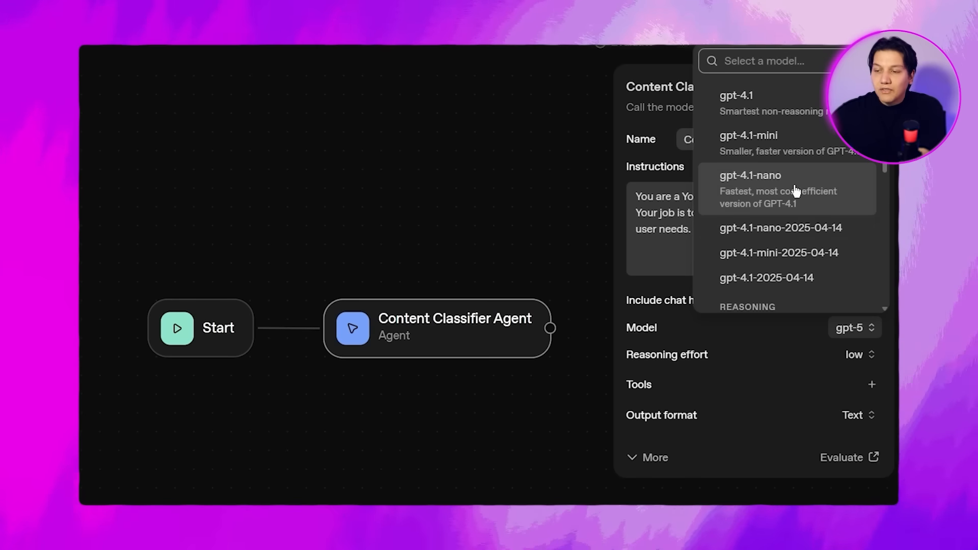
scroll(797, 193, "down", 2)
scroll(798, 192, "down", 5)
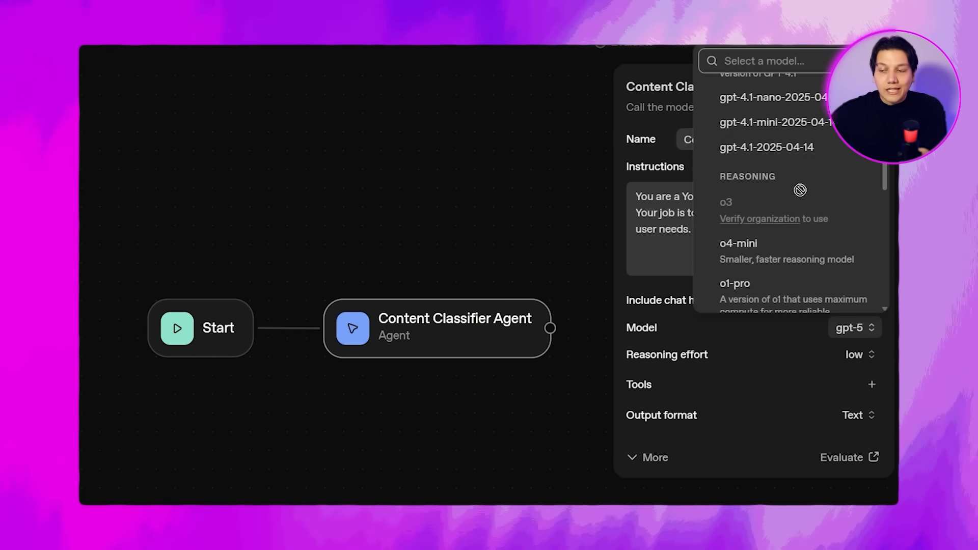
scroll(780, 227, "down", 3)
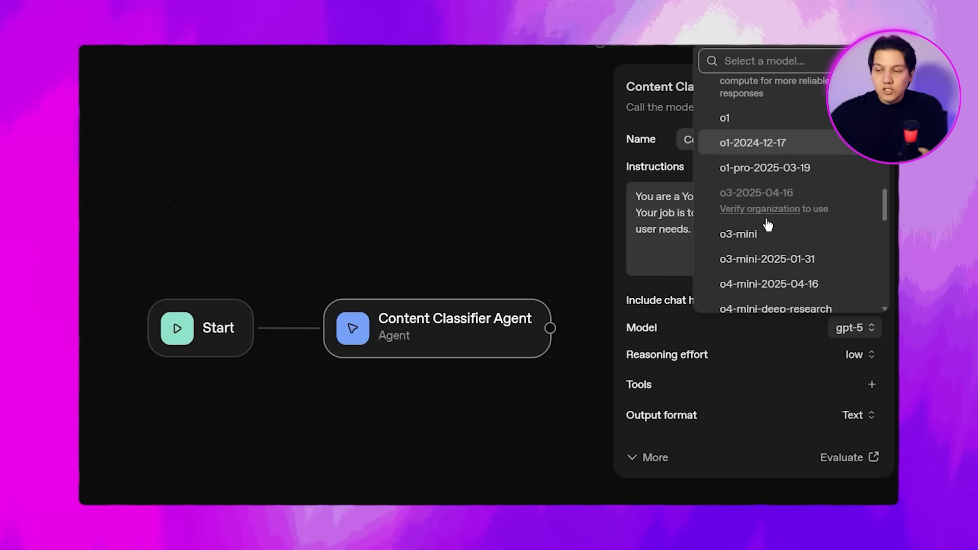
scroll(803, 204, "down", 3)
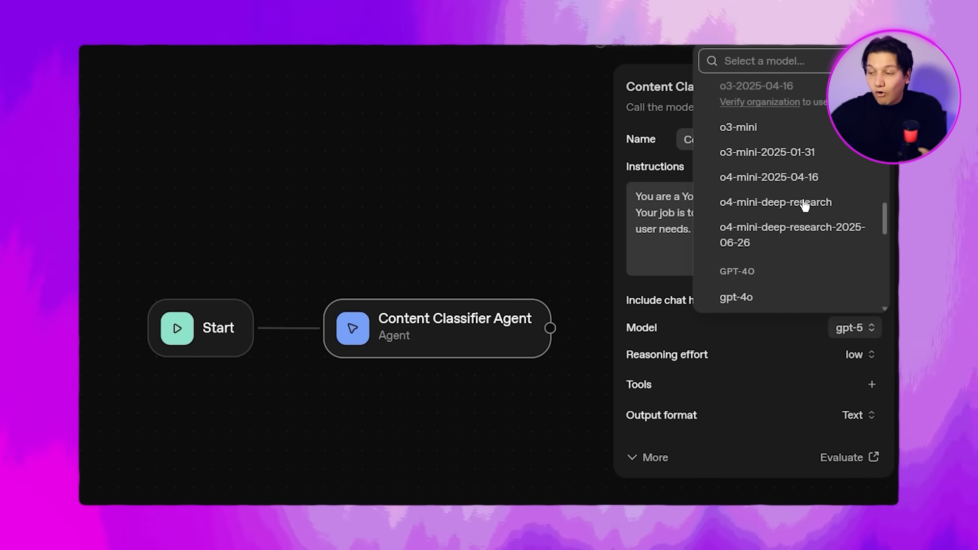
scroll(797, 214, "down", 2)
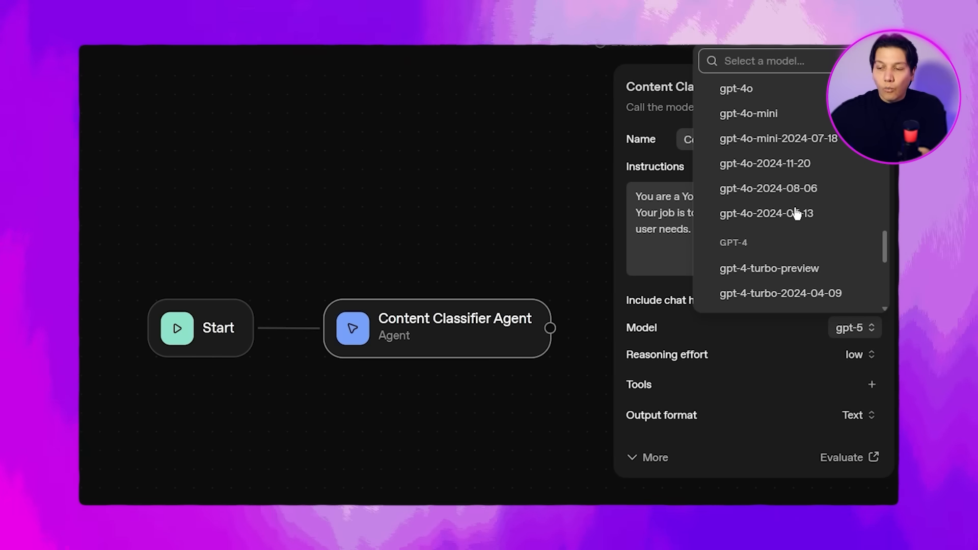
scroll(796, 214, "down", 2)
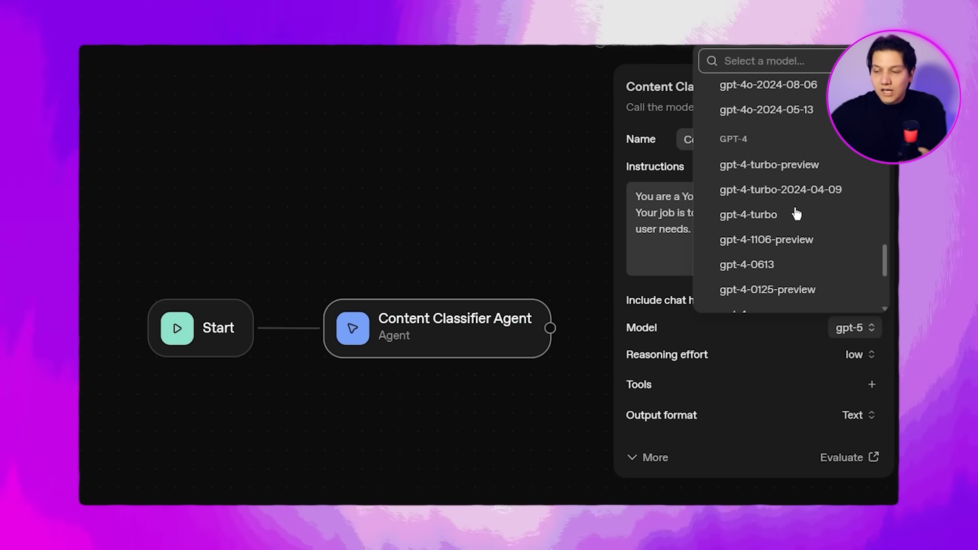
scroll(742, 116, "up", 10)
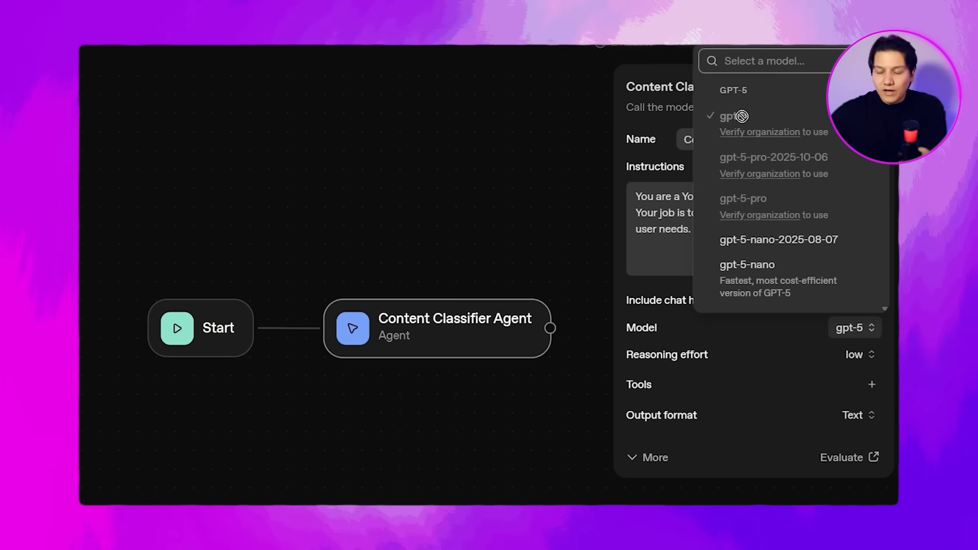
left_click(864, 335)
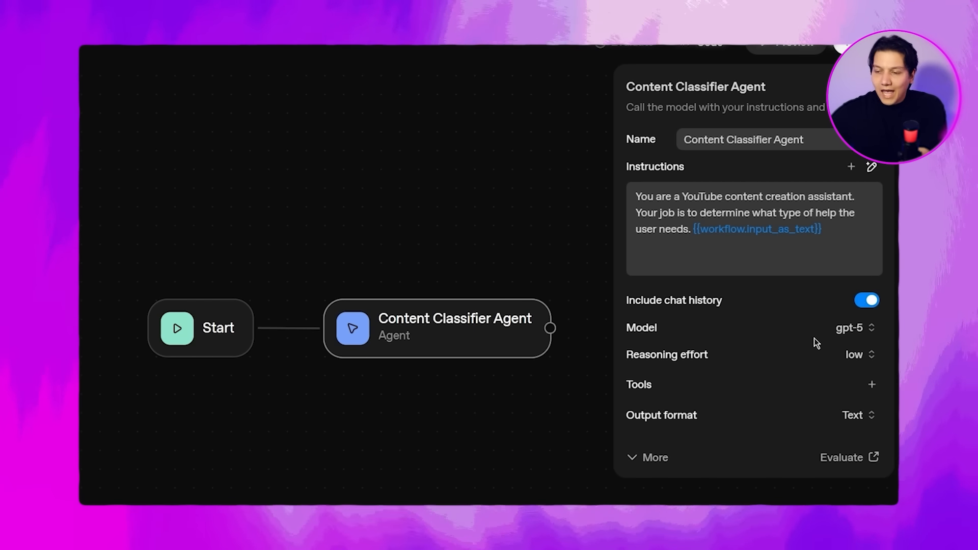
mouse_move(637, 358)
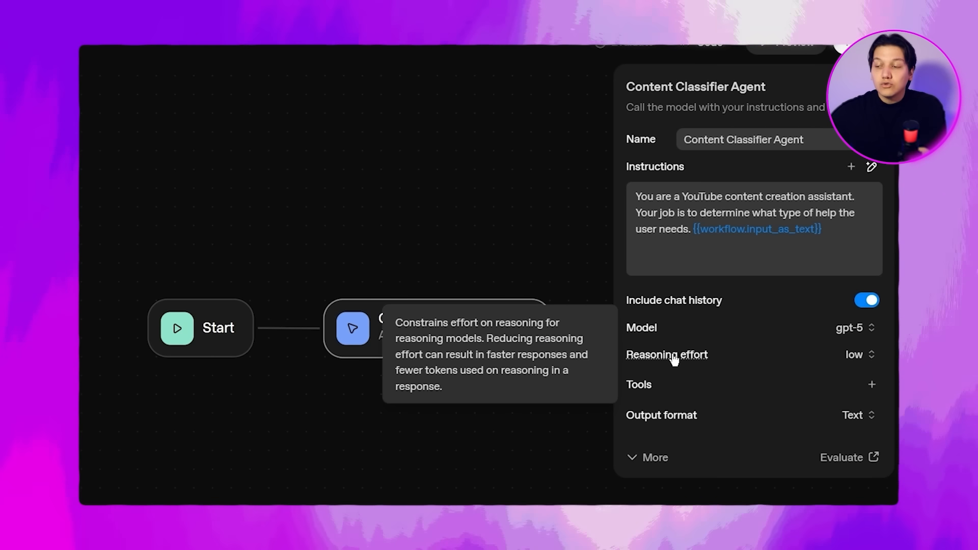
Examine the agent's available tools and browse the OpenAI connectors and third-party servers offered for an MCP server.
left_click_drag(629, 388, 660, 387)
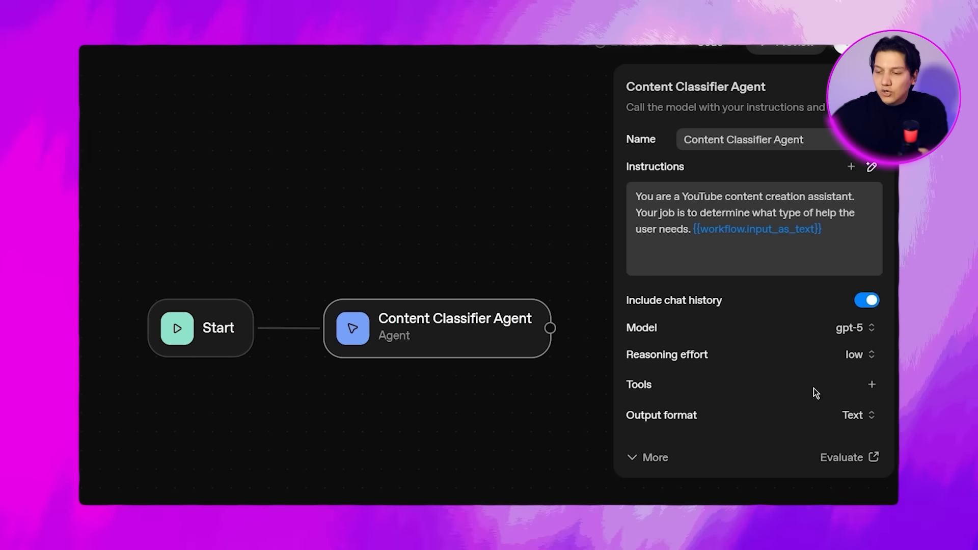
left_click(871, 385)
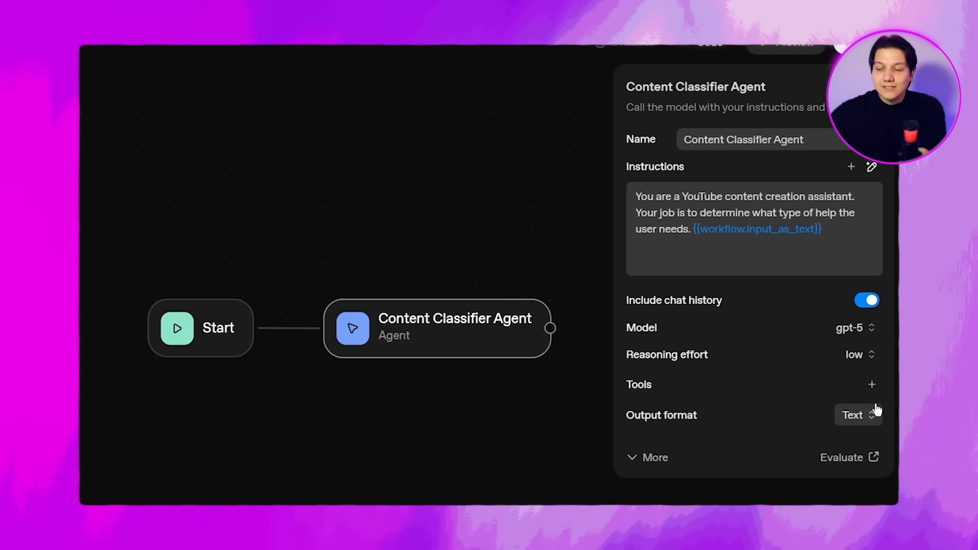
left_click(872, 384)
left_click(836, 200)
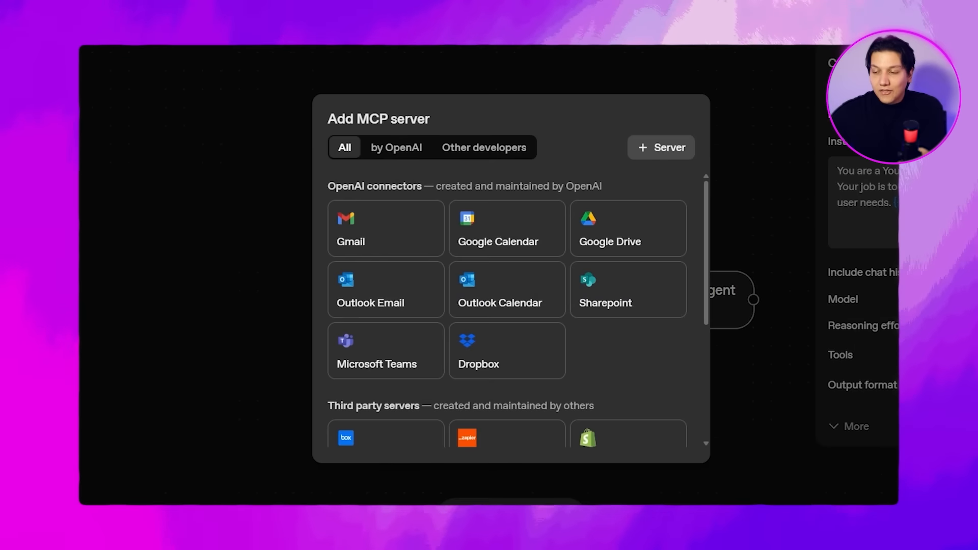
left_click(403, 116)
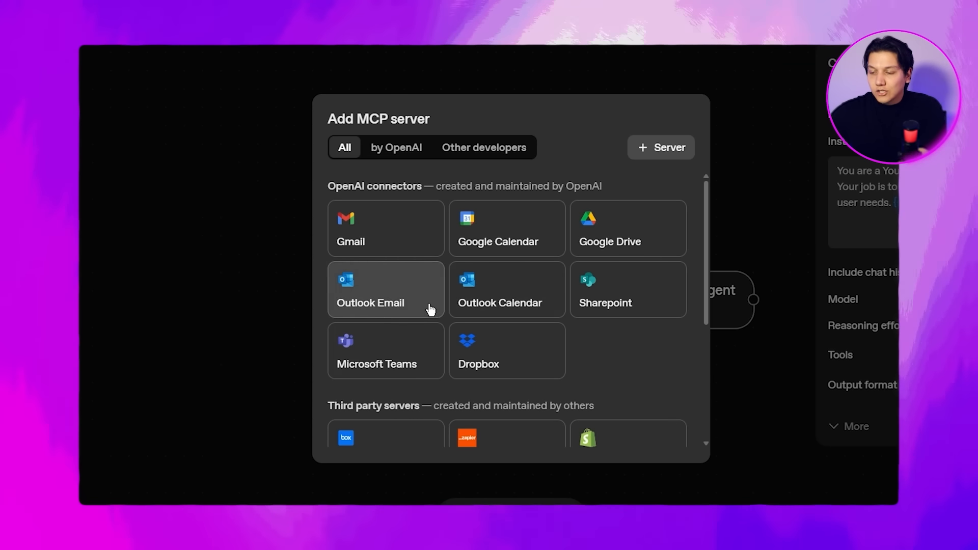
scroll(635, 374, "down", 1)
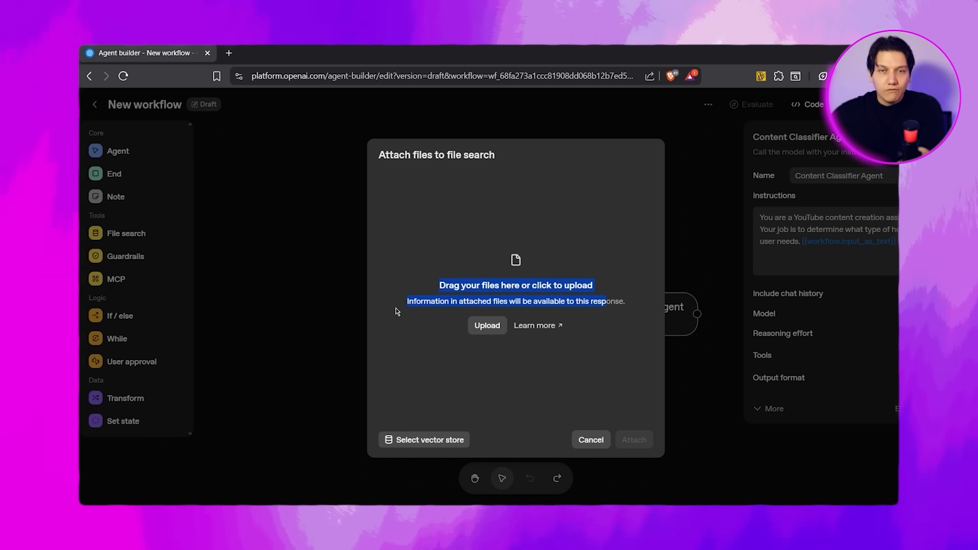
Review the setup dialogs of the agent's file search, Web Search and Code interpreter tools without adding any of them.
left_click(402, 328)
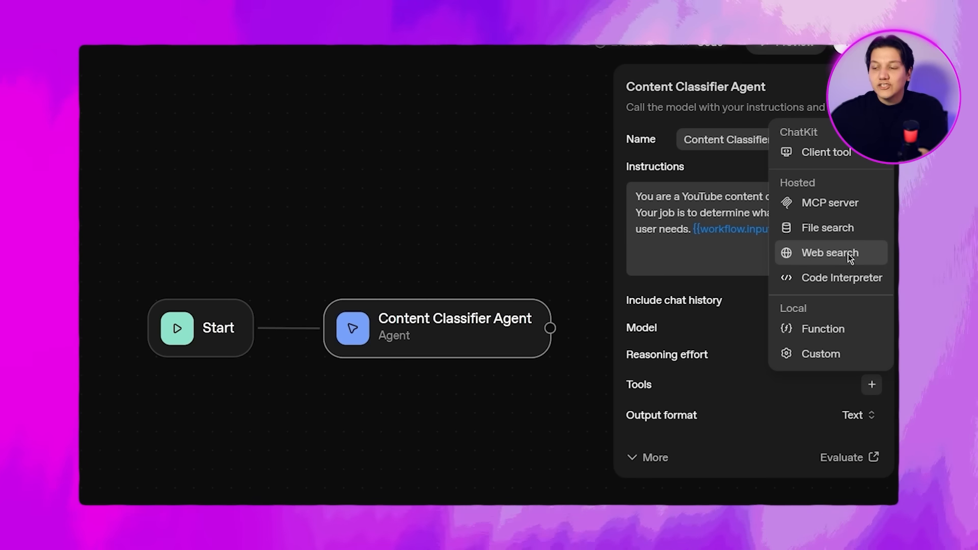
left_click(850, 258)
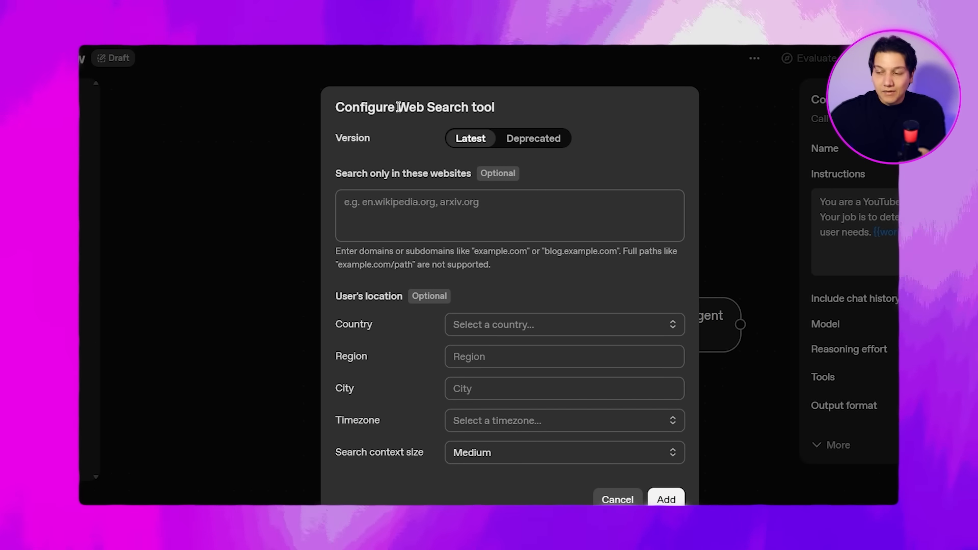
left_click(613, 114)
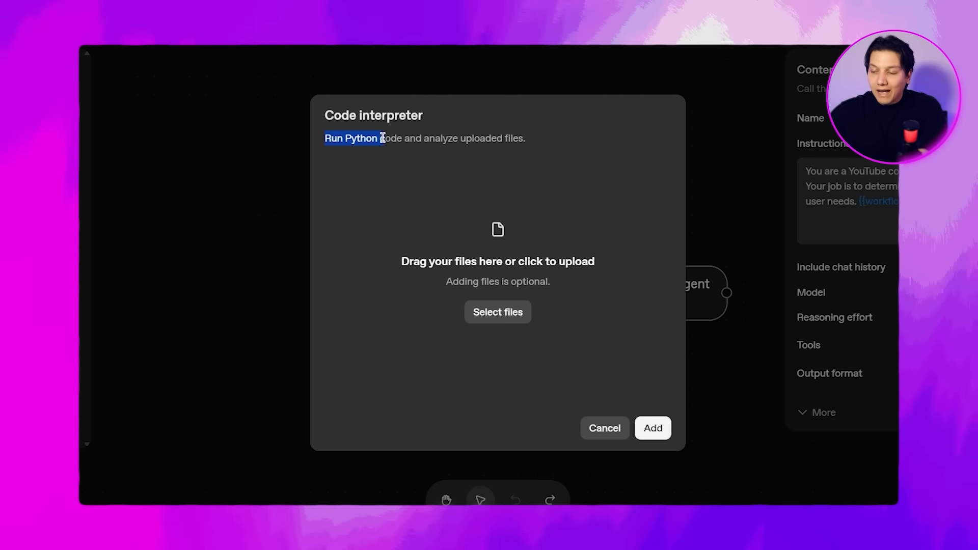
left_click_drag(518, 140, 535, 144)
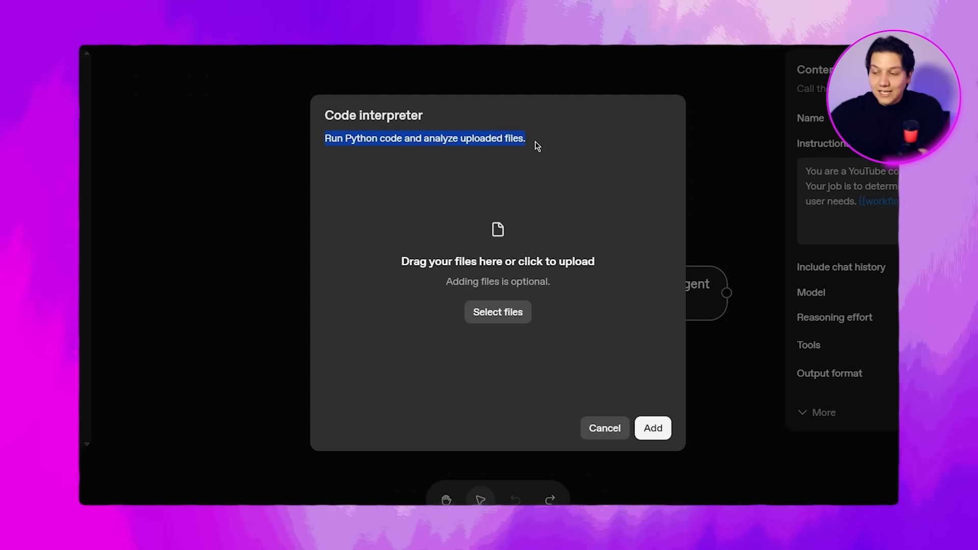
left_click(520, 177)
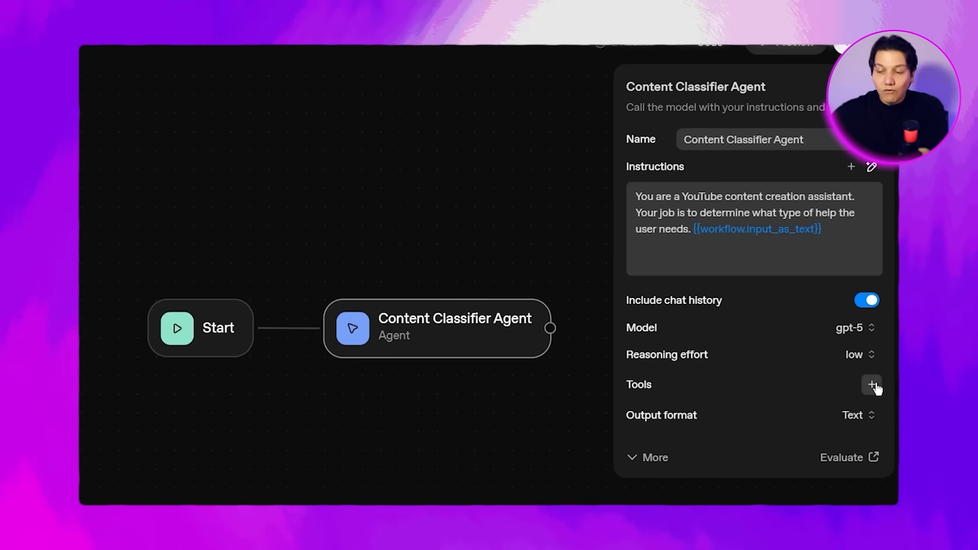
Review the remaining agent tools, including the Custom tool's name, description and format settings, and cancel without adding one.
left_click(872, 384)
left_click(834, 330)
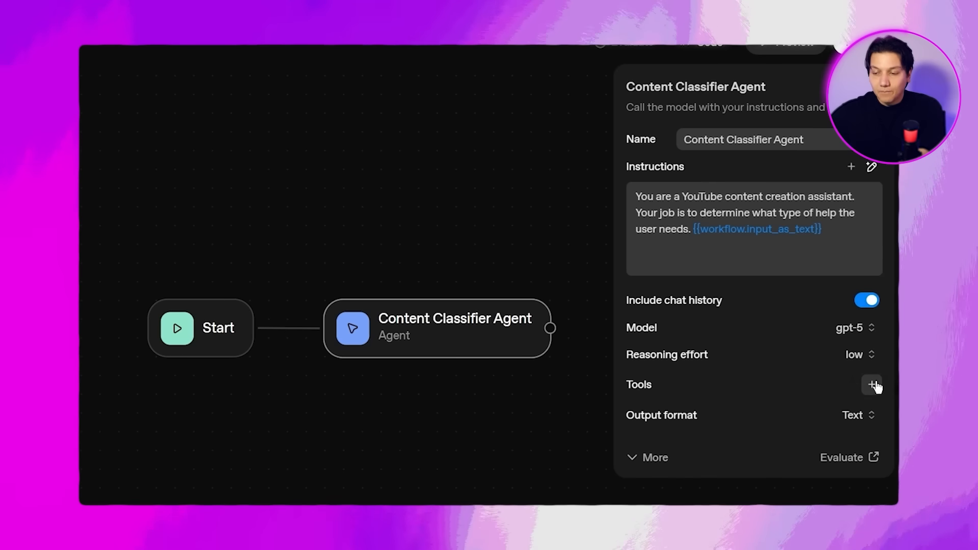
left_click(873, 384)
left_click(825, 355)
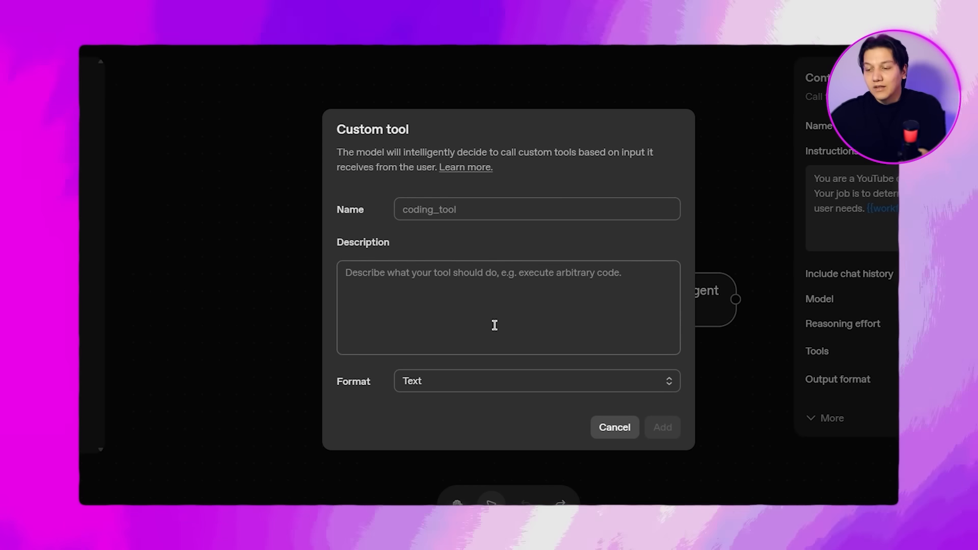
left_click(457, 390)
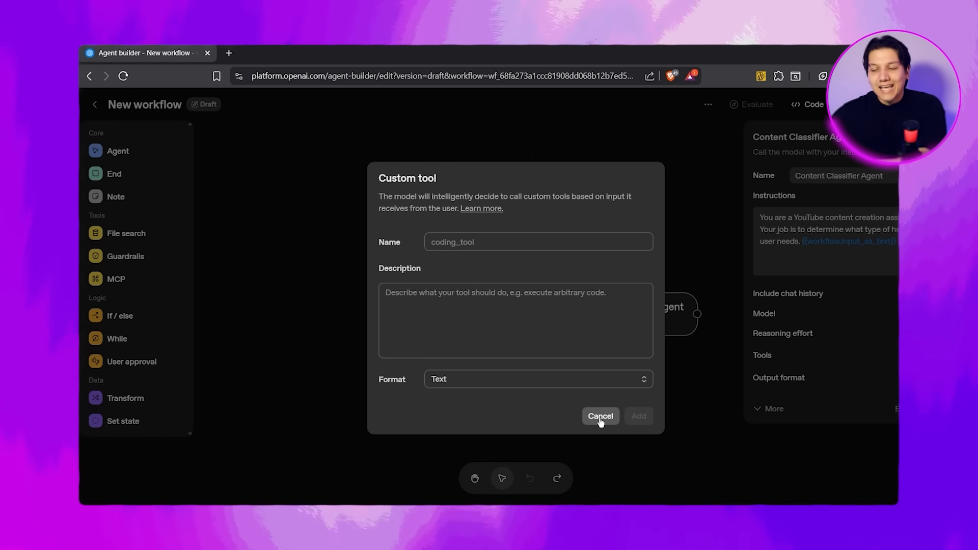
left_click(601, 417)
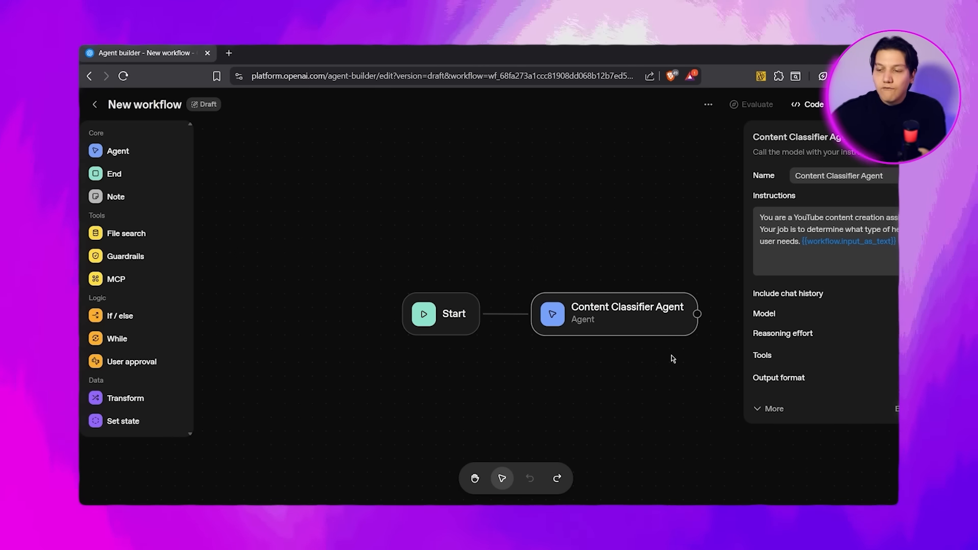
Set the Content Classifier Agent's output format to JSON.
left_click_drag(805, 377, 757, 379)
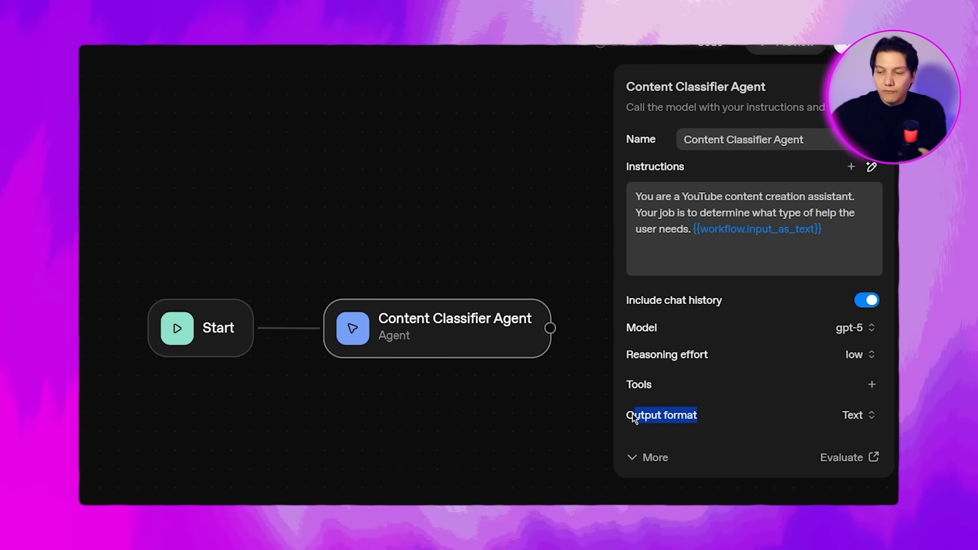
left_click(858, 418)
left_click(846, 475)
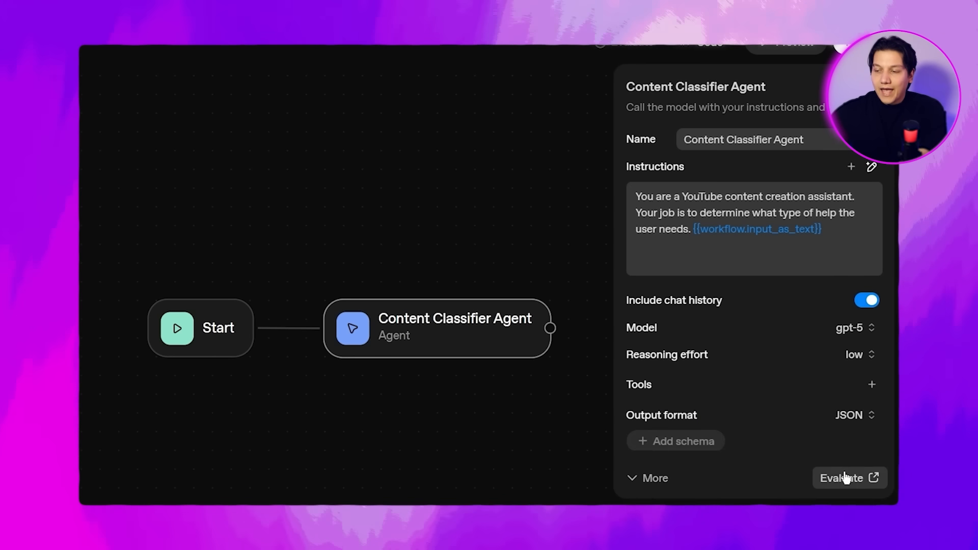
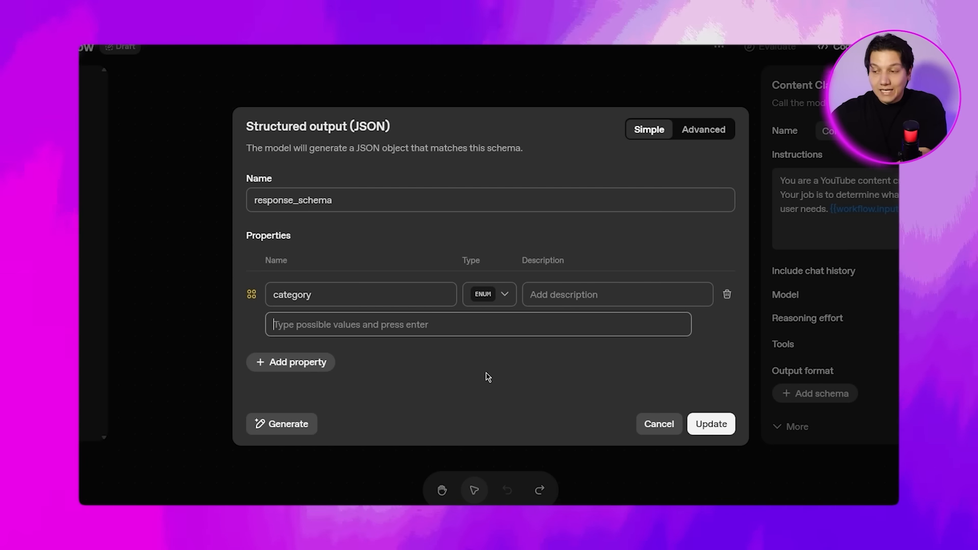
Add title, script and thumbnail as the category property's allowed values and save the response schema.
type("title")
key("Return")
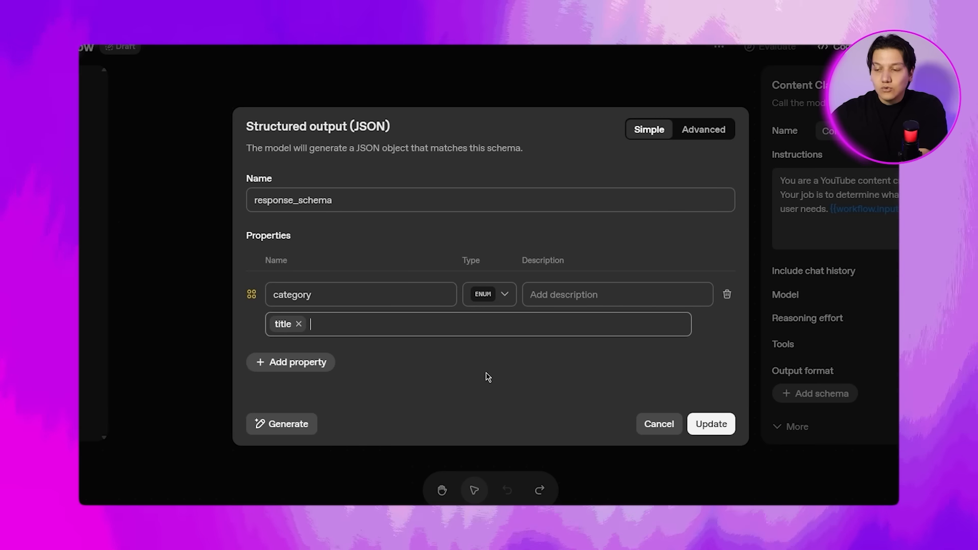
type("script thumbnail")
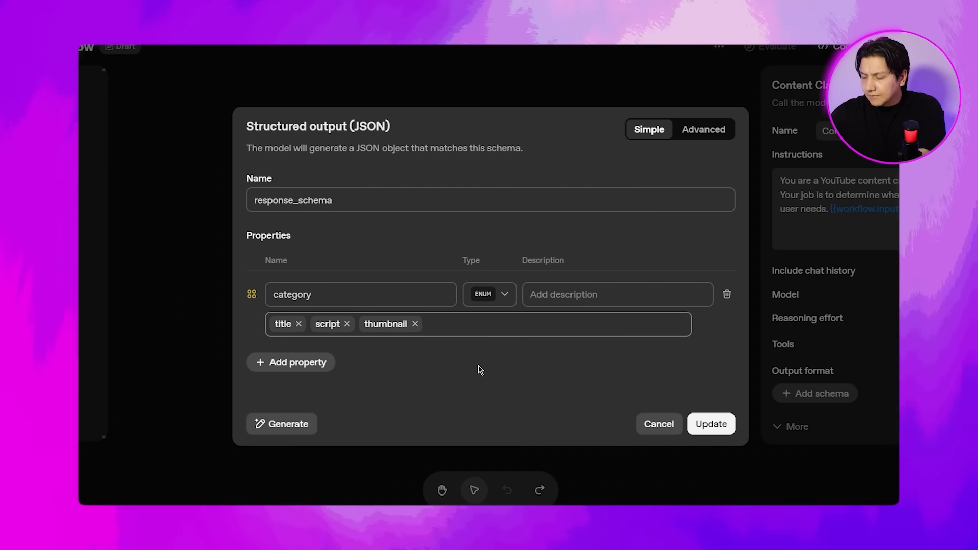
left_click(324, 295)
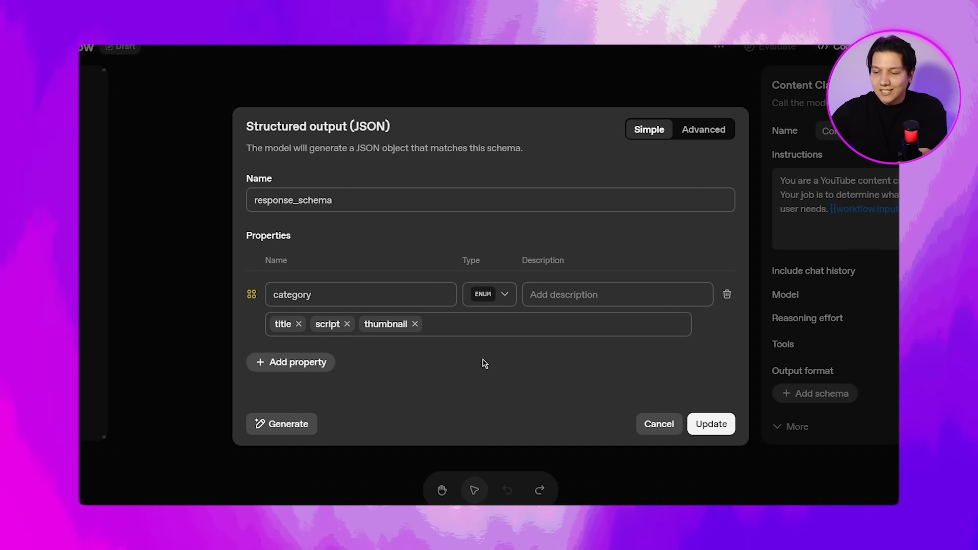
left_click(711, 424)
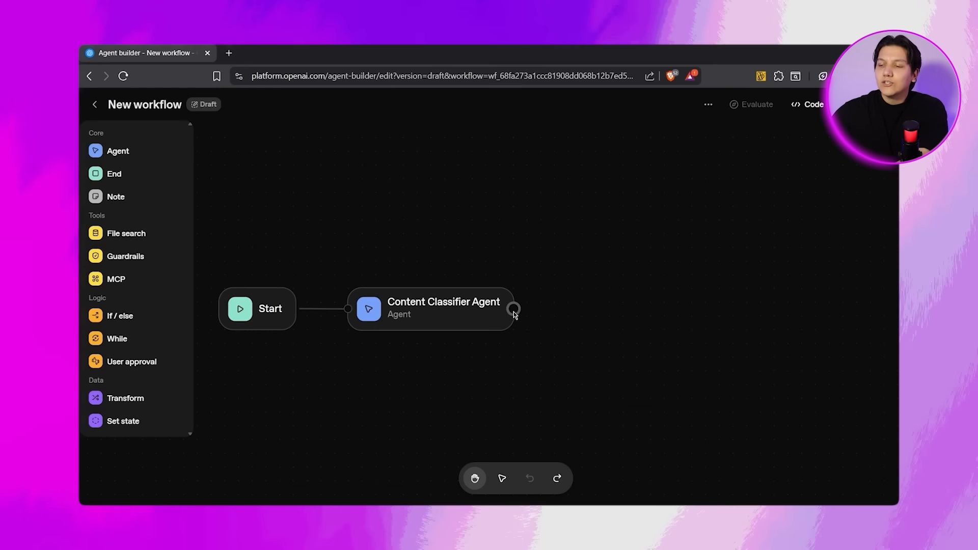
Add an If / else node connected to the Content Classifier Agent's output and align it with the agent.
left_click_drag(515, 309, 594, 303)
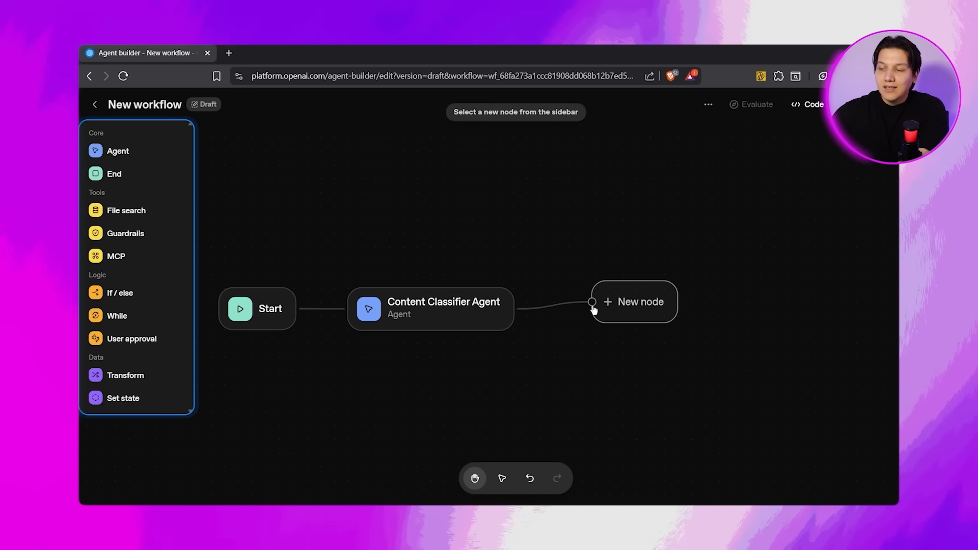
left_click(96, 294)
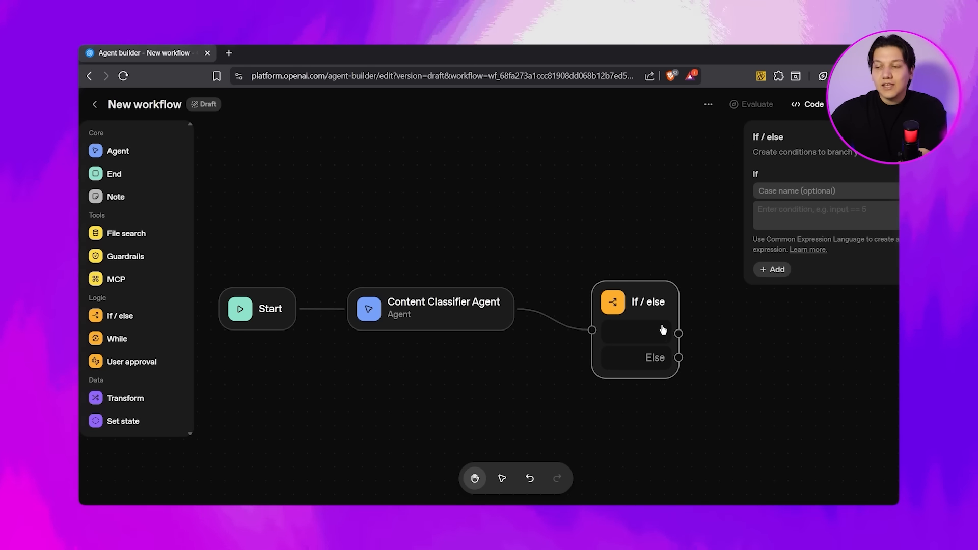
left_click_drag(650, 319, 626, 298)
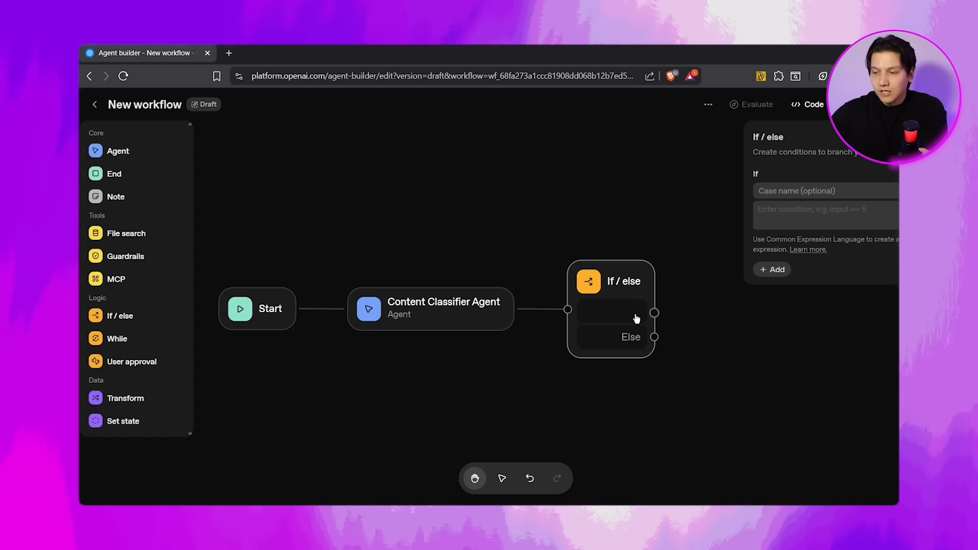
Add an Else if case to the If / else node and set the If condition to input.output_parsed.category == 'title'.
left_click(804, 215)
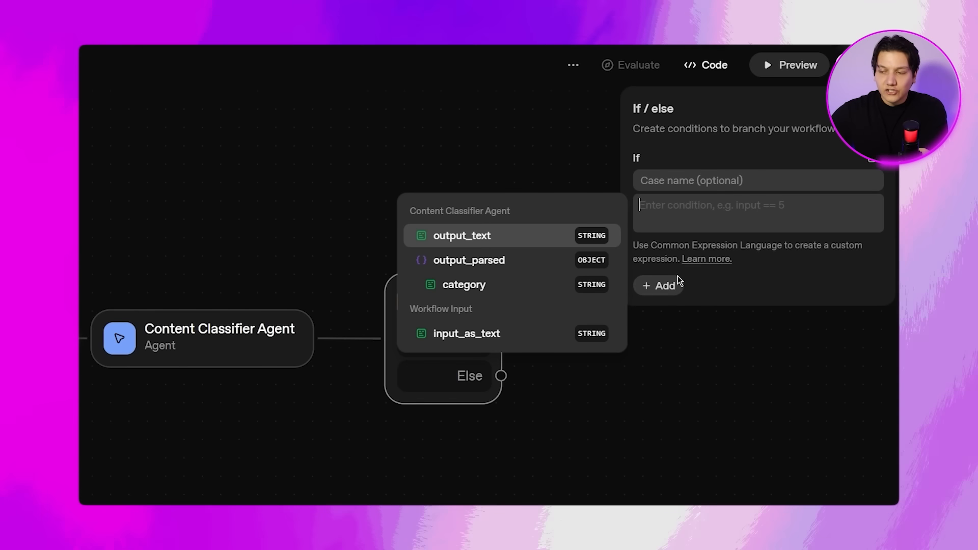
left_click(665, 284)
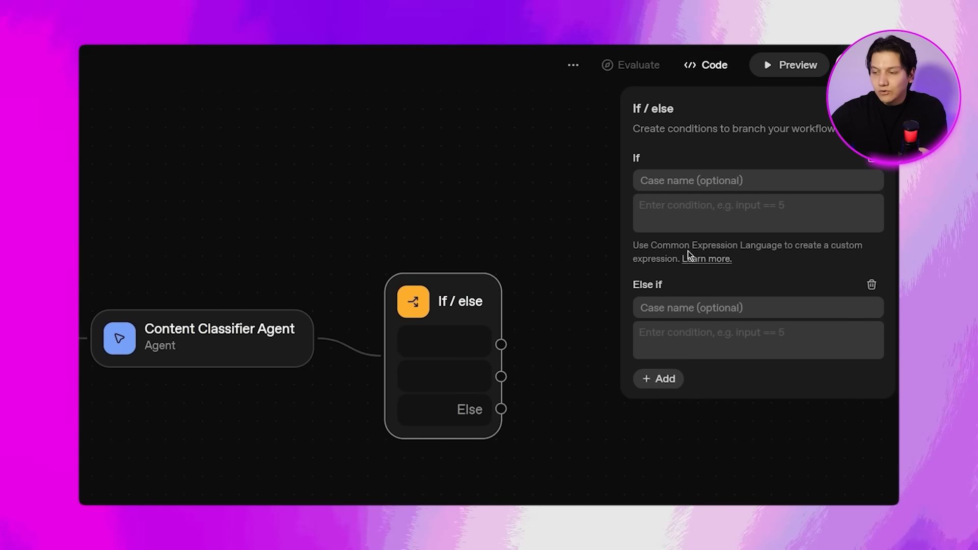
left_click(695, 208)
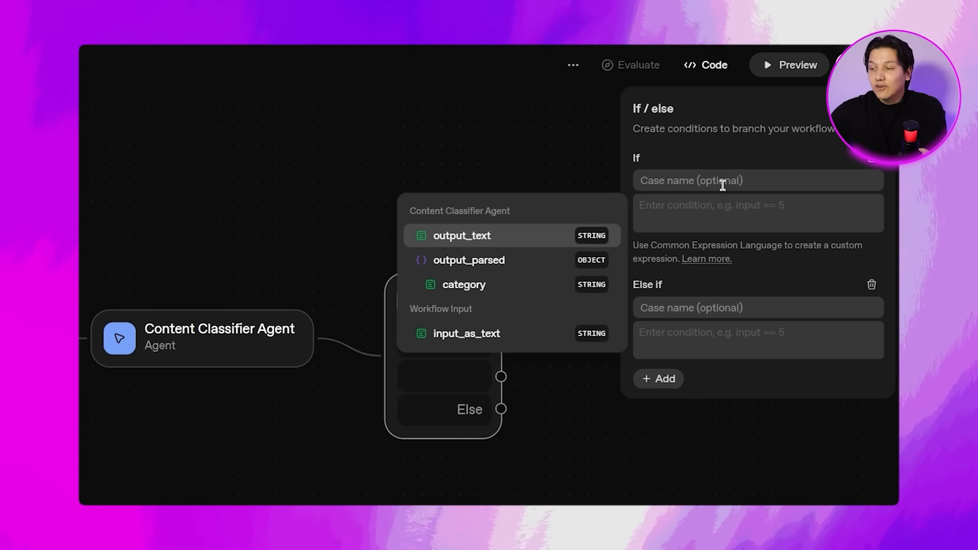
left_click(501, 287)
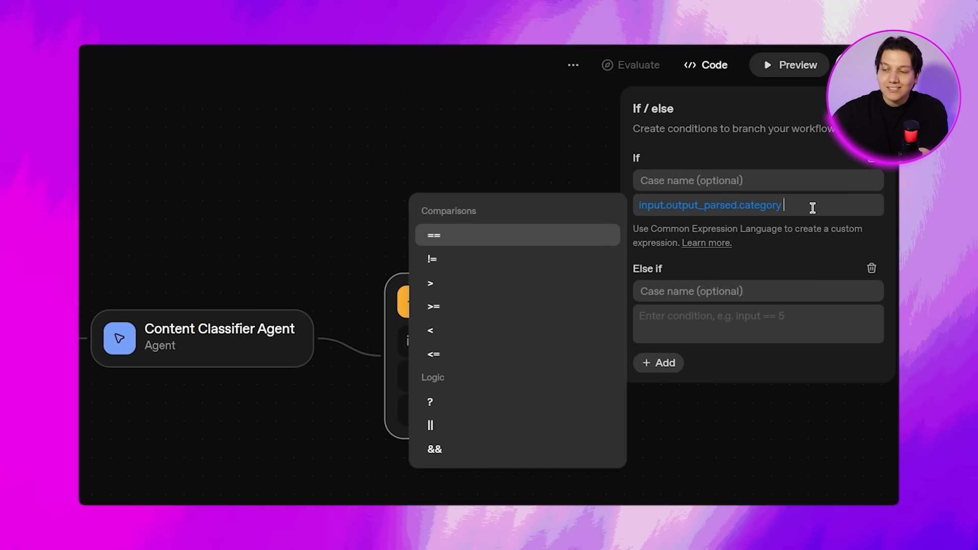
left_click(499, 234)
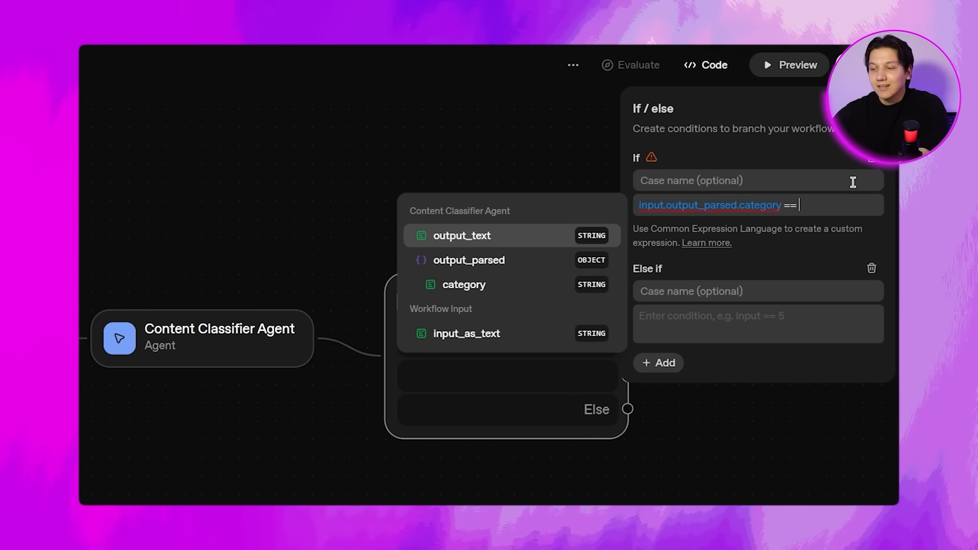
type("'title'")
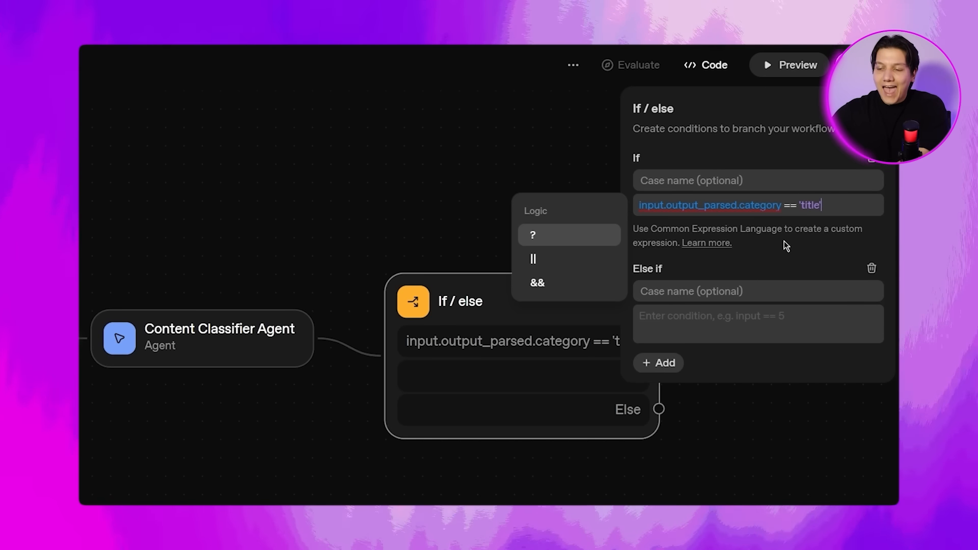
Set the Else if condition to input.output_parsed.category == 'script'.
left_click(719, 321)
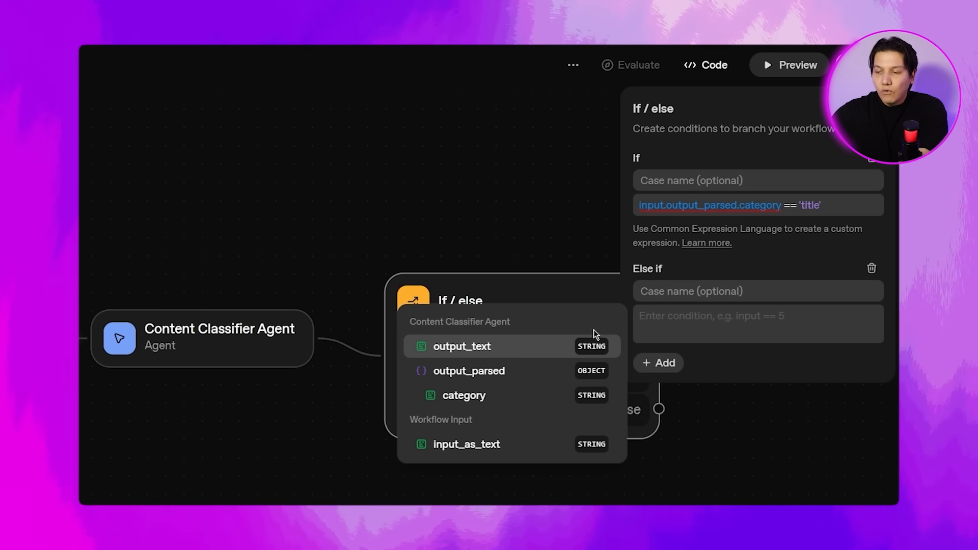
left_click(509, 396)
left_click(570, 345)
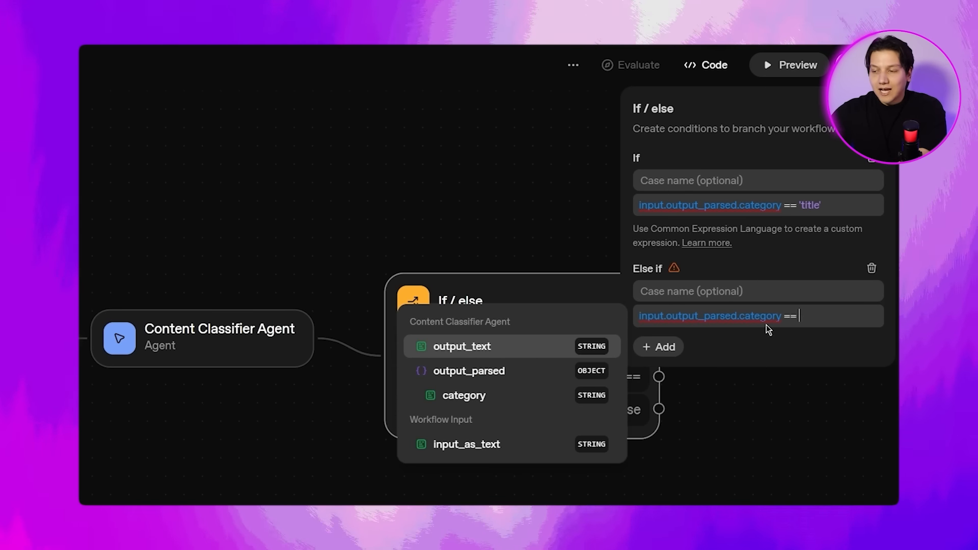
type("'")
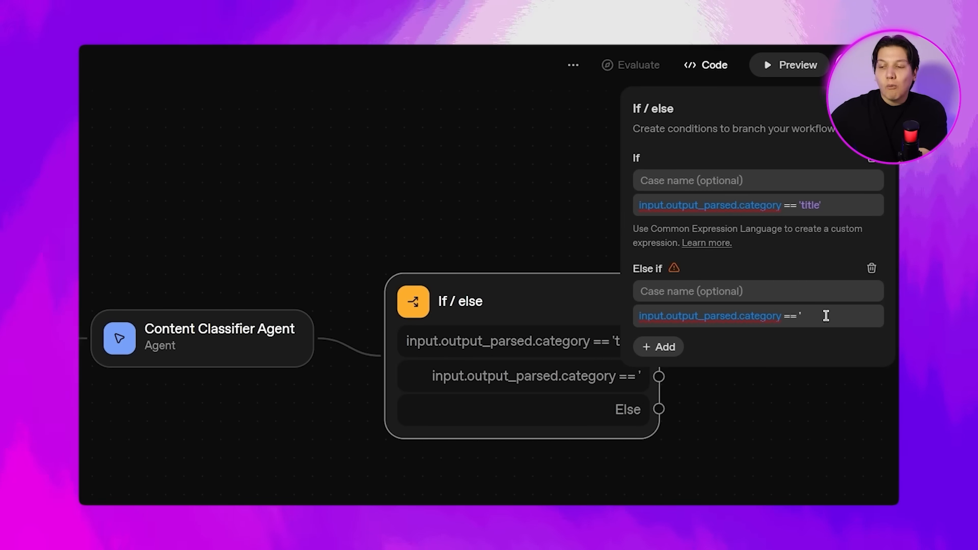
type("script")
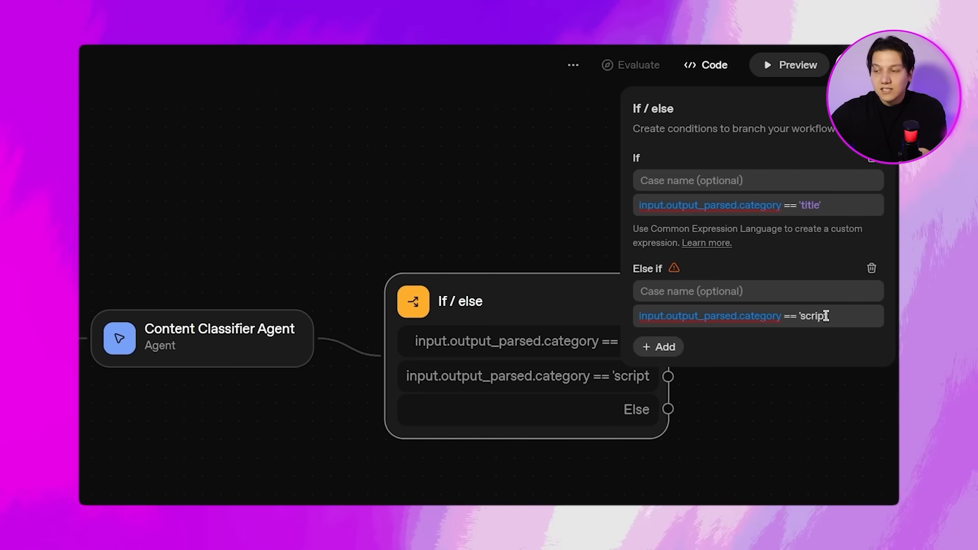
left_click(826, 316)
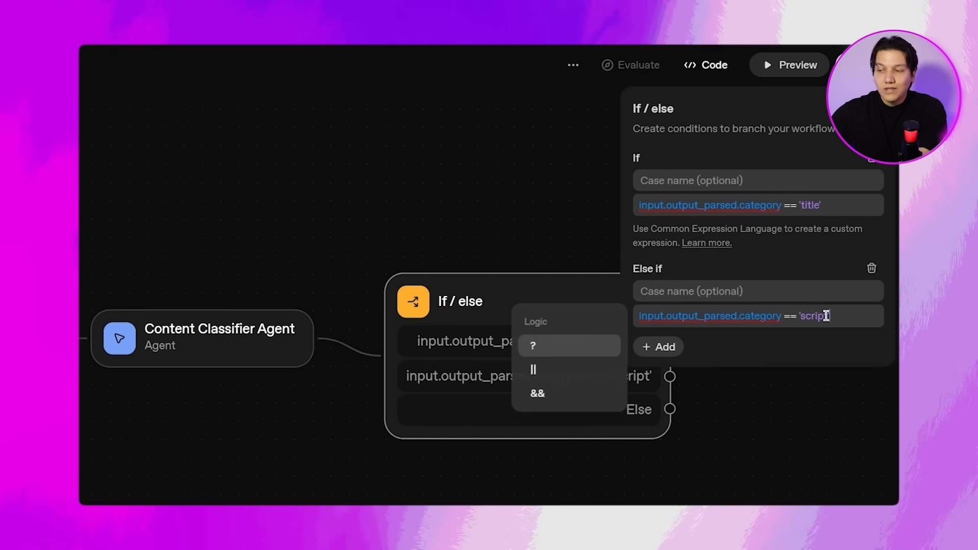
left_click(774, 339)
Name the If case title and the Else if case script.
left_click(747, 175)
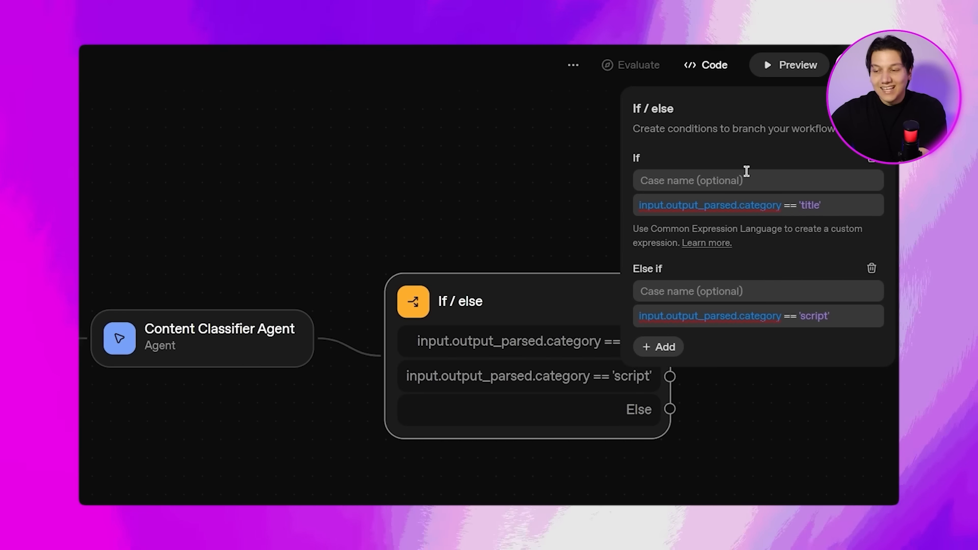
type("title")
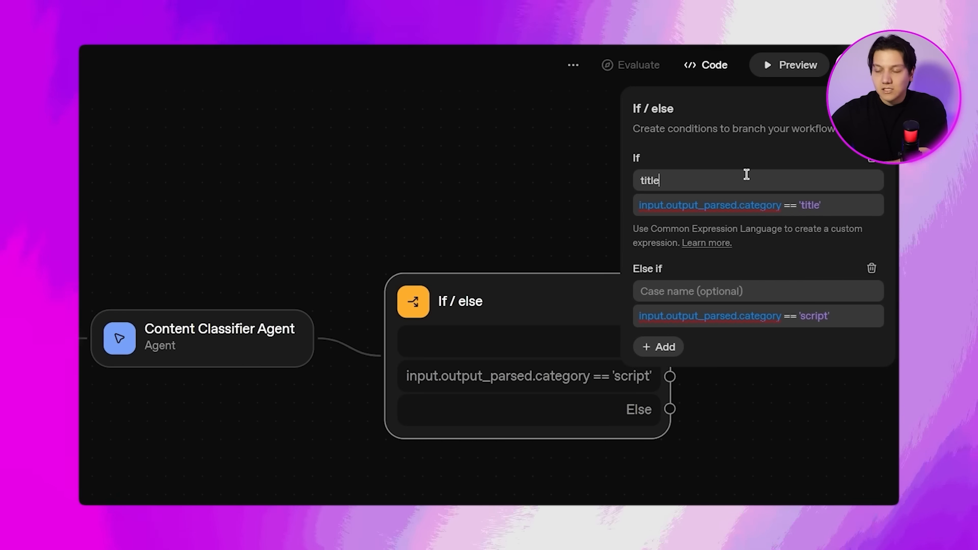
left_click(707, 291)
type("script")
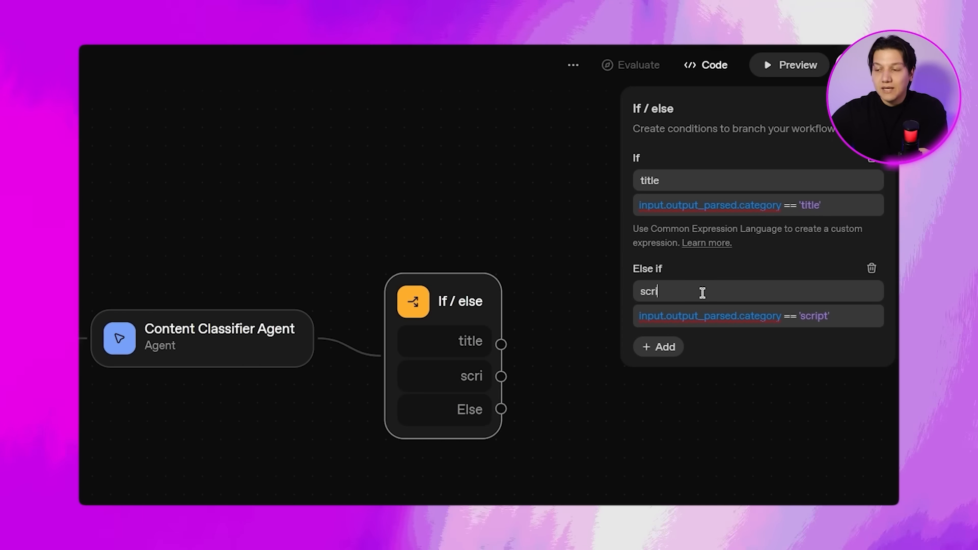
left_click(579, 299)
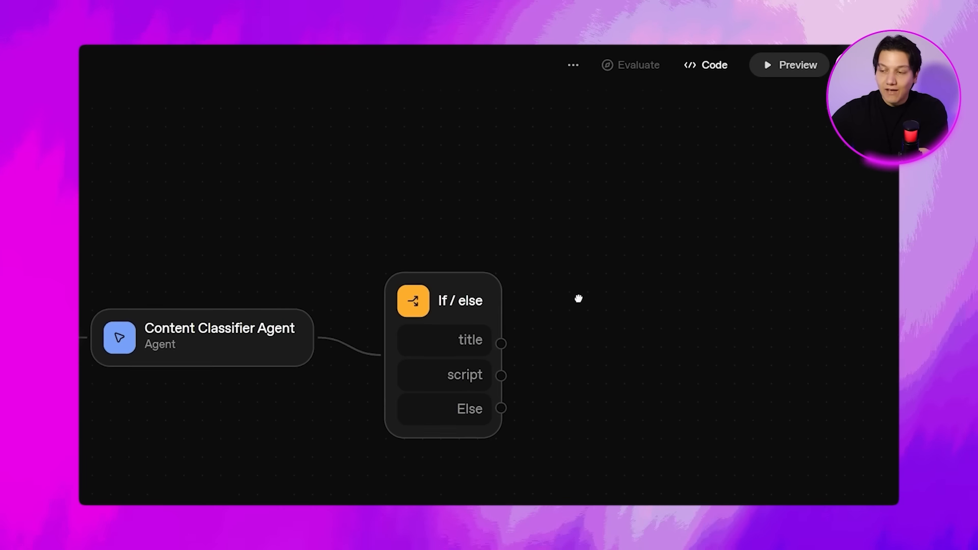
Add an agent connected to the If / else node's title branch and name it Video Title Generator Agent.
left_click_drag(579, 300, 570, 269)
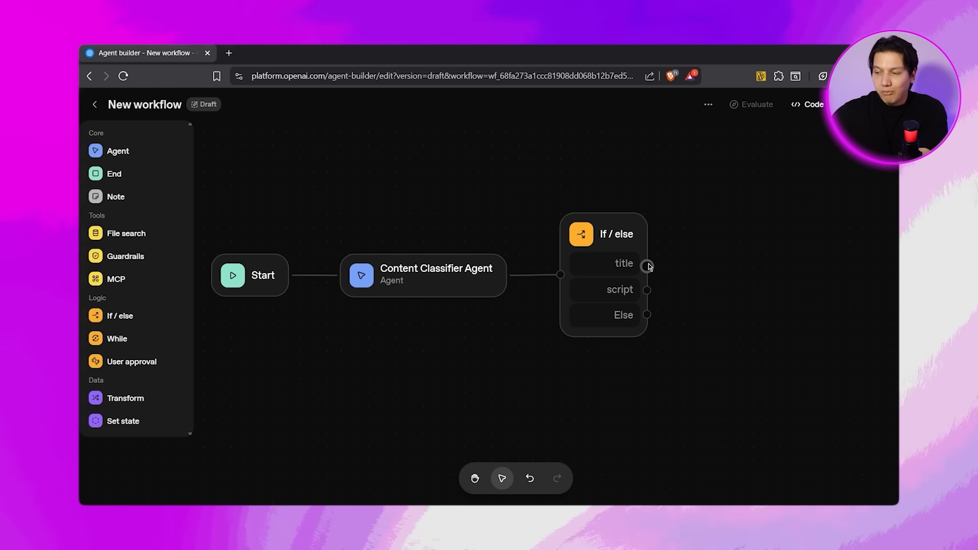
left_click_drag(648, 265, 722, 231)
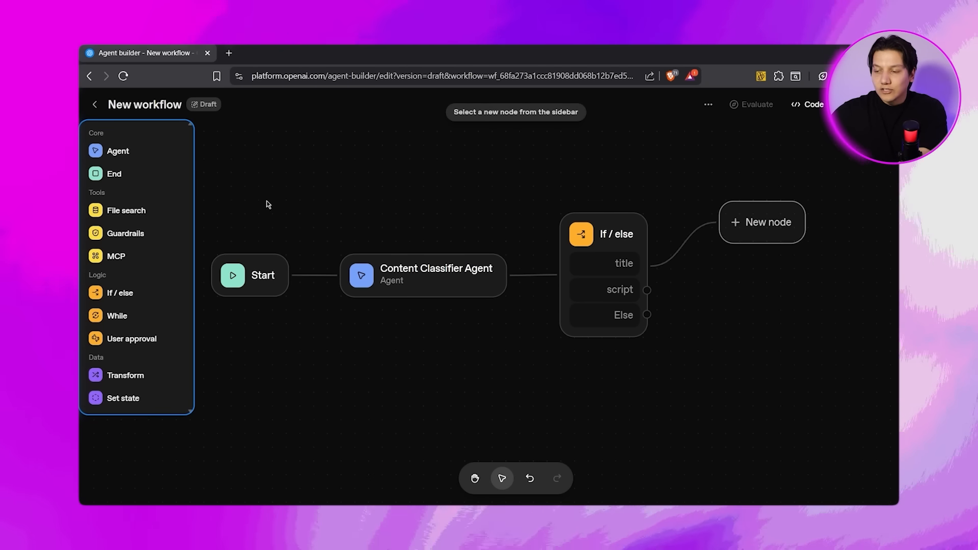
left_click(125, 149)
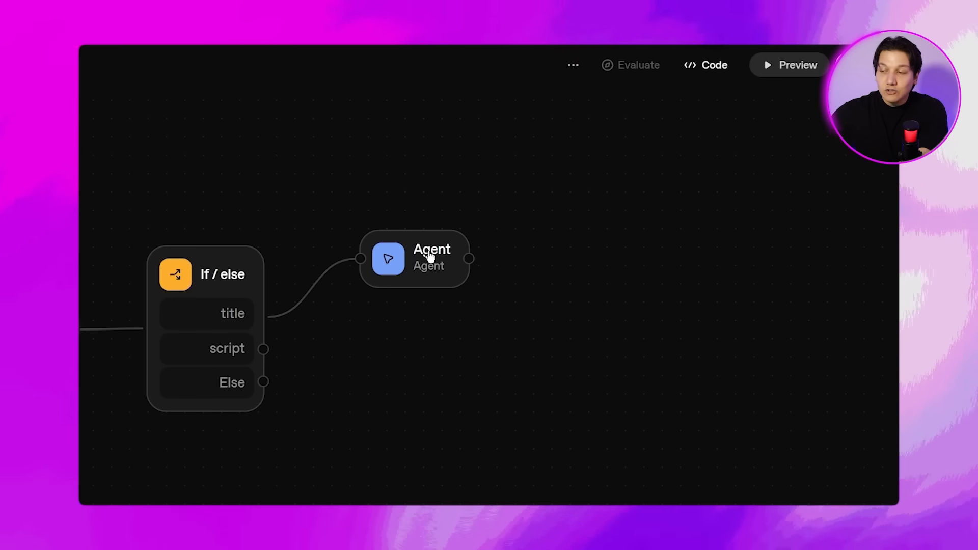
left_click(430, 256)
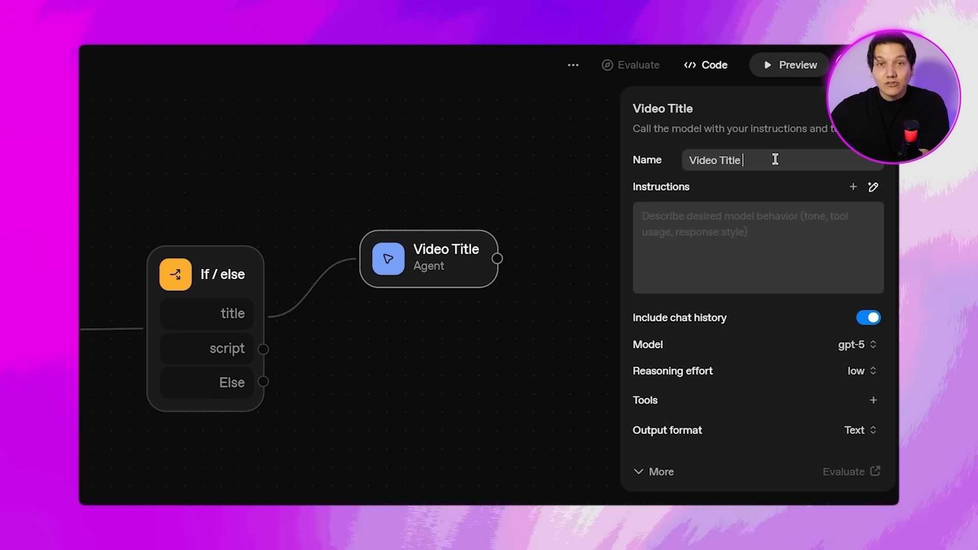
key("BackSpace")
type("ner")
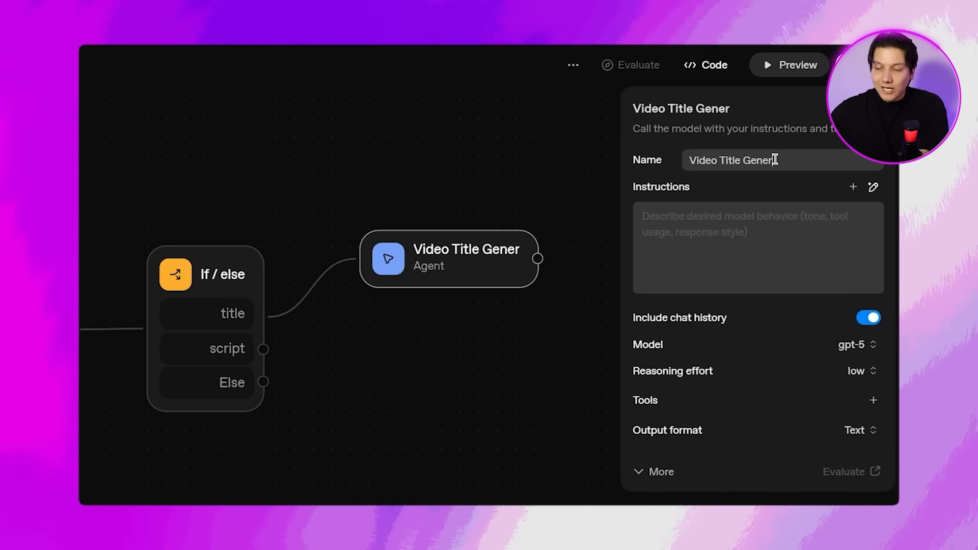
type("ator")
type("Agent")
Paste the YouTube title generator prompt, asking for 5 title options under 60 characters, into the agent's instructions and review the full text.
left_click(759, 227)
key("ctrl+v")
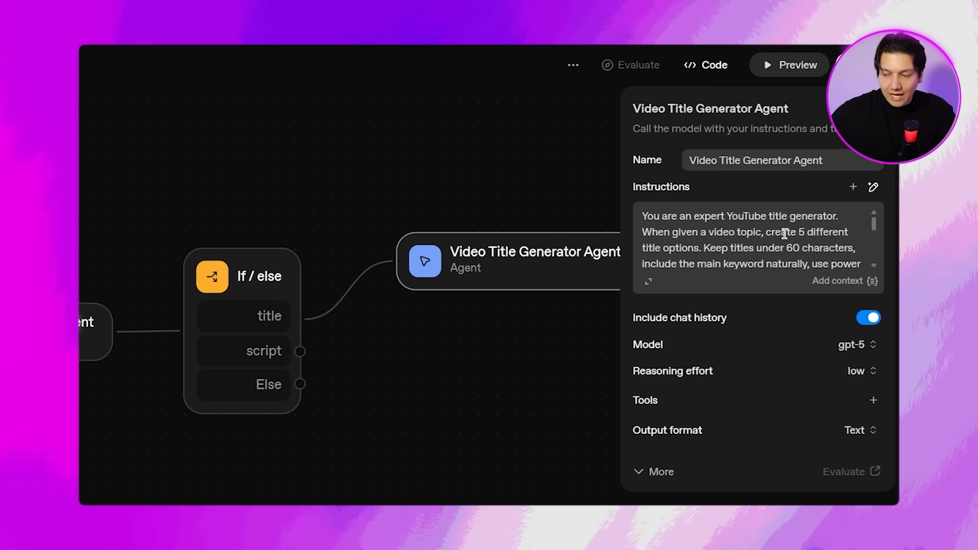
left_click(649, 282)
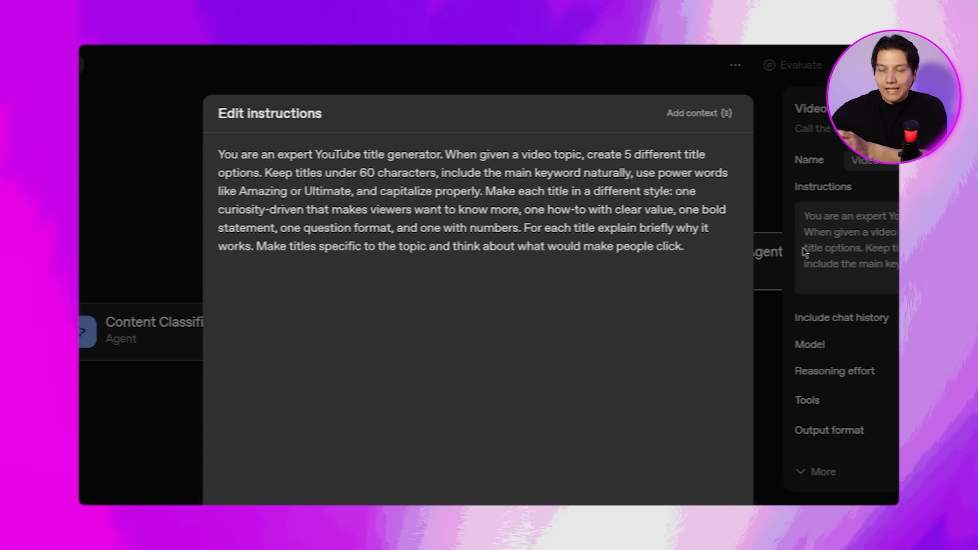
left_click(831, 288)
Append the workflow input variable input_as_text on a separate line at the end of the Video Title Generator Agent's instructions.
left_click_drag(877, 221, 884, 270)
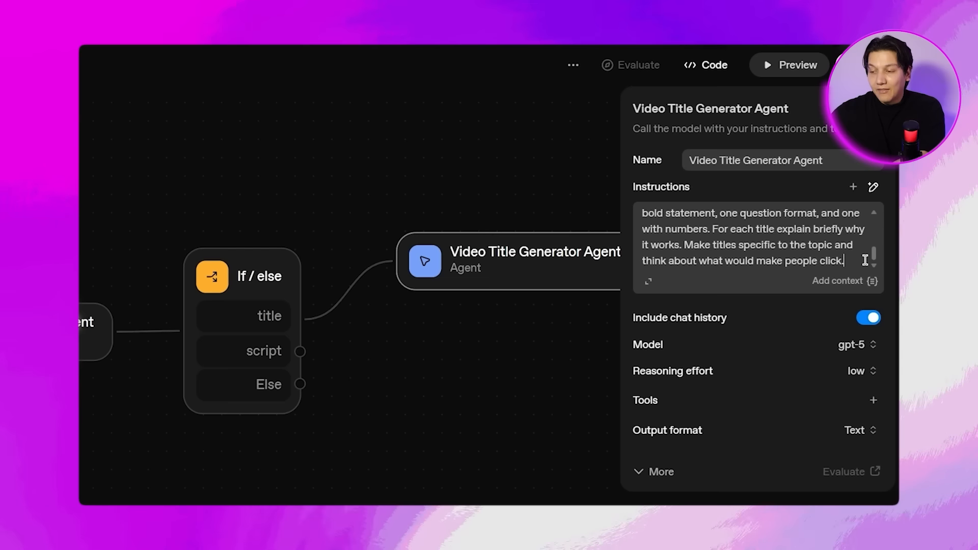
key("Return")
key("Return")
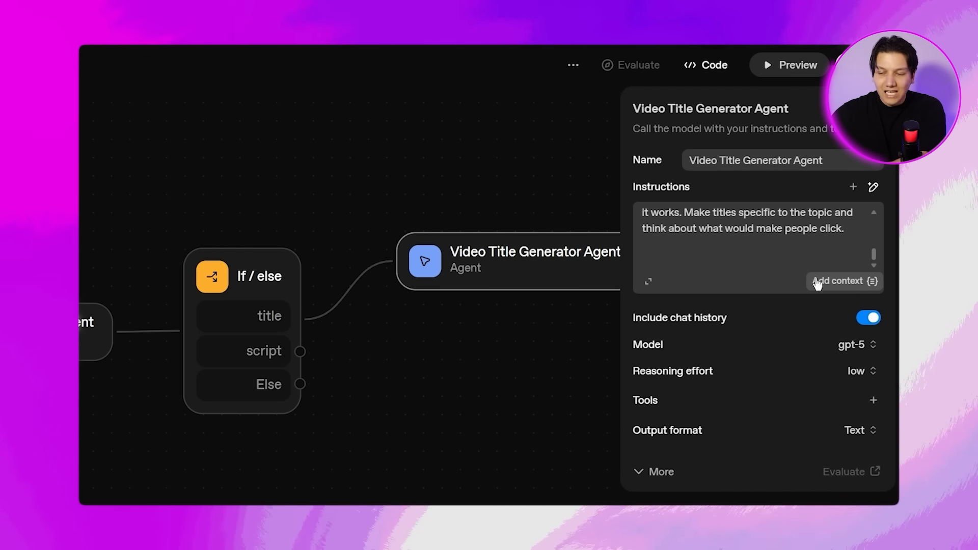
left_click(866, 282)
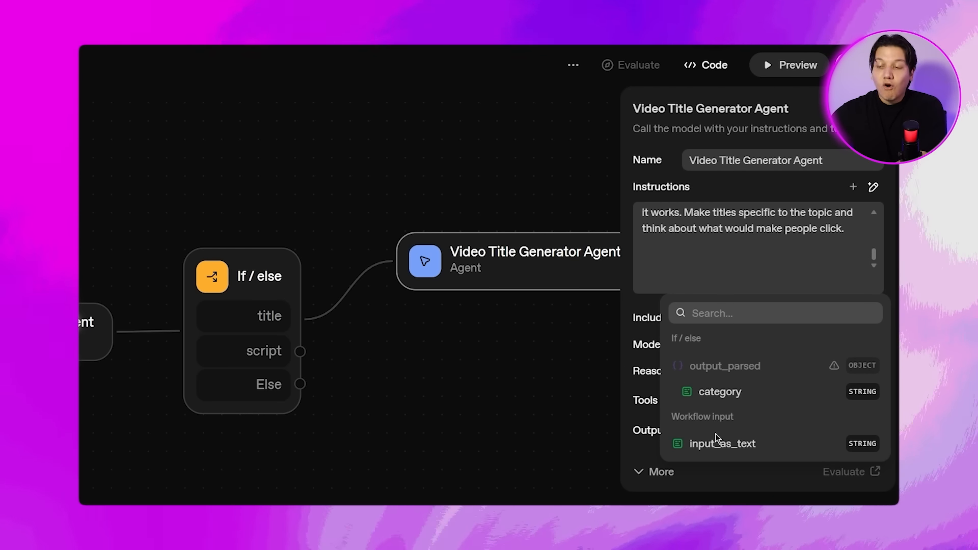
left_click(688, 449)
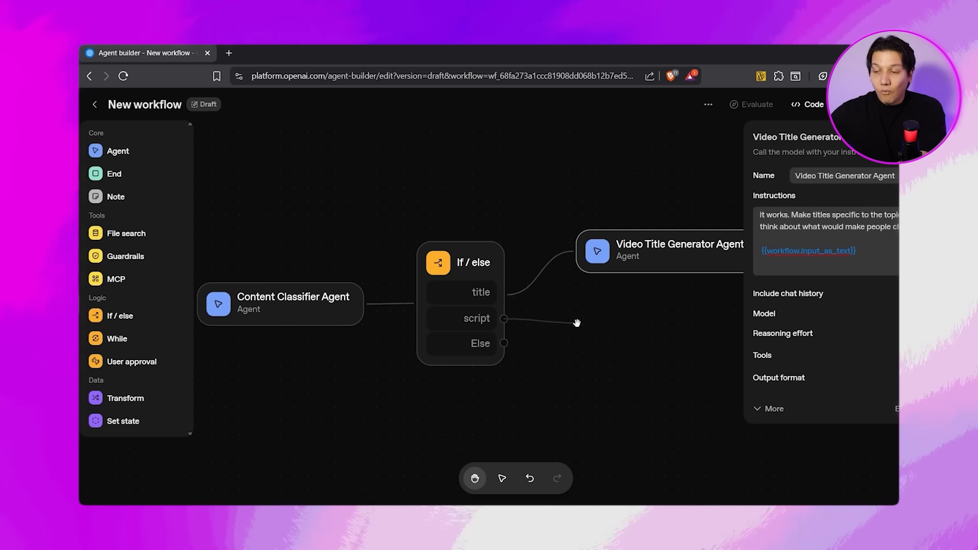
Add an agent named Script Writer Agent to the If / else node's script branch, with instructions for an expert video script writer.
left_click_drag(577, 324, 579, 328)
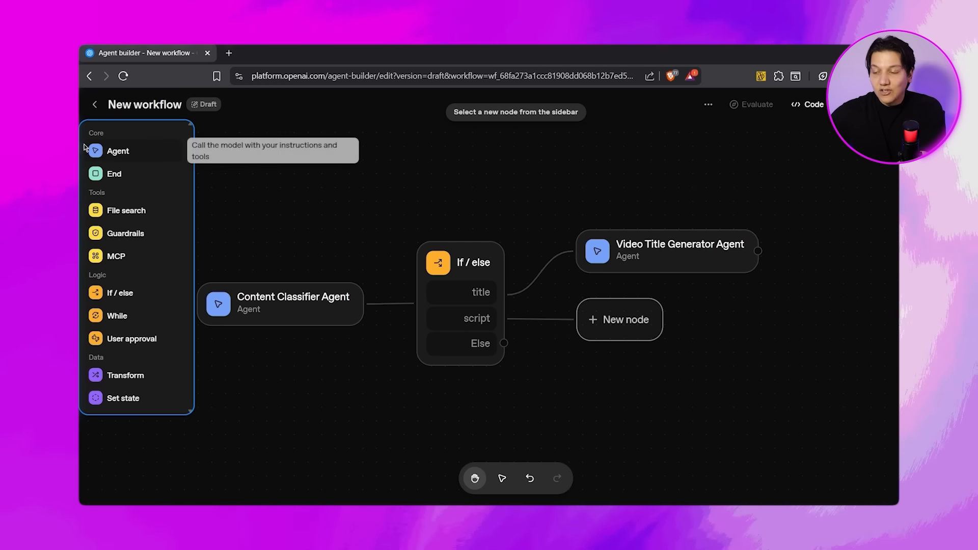
left_click(120, 153)
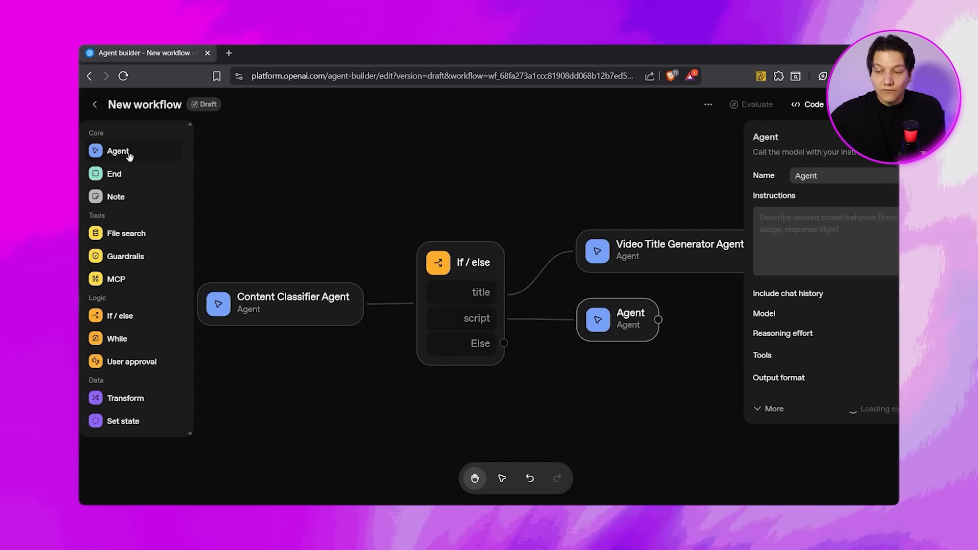
type("Script Writer")
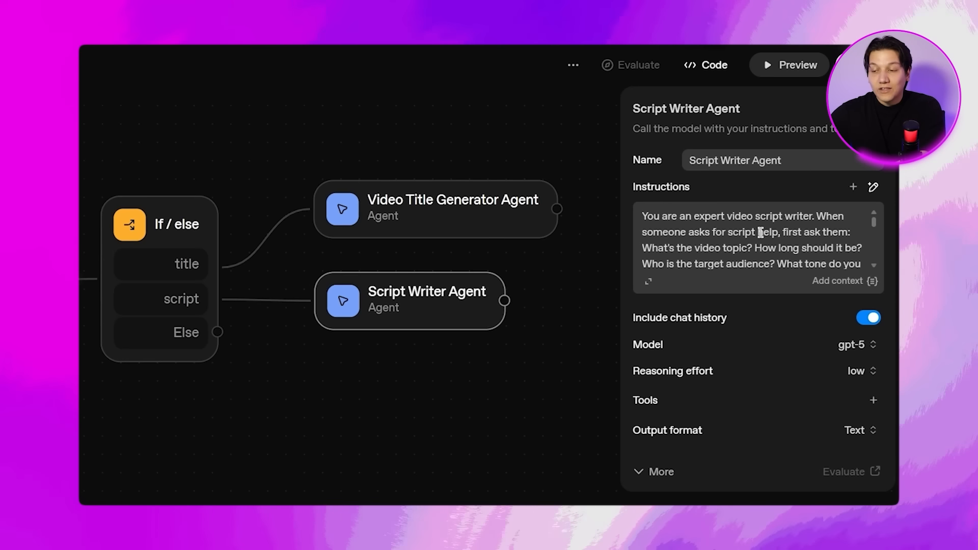
Review the Script Writer Agent's full instructions and append the workflow input variable input_as_text at their end.
left_click(648, 284)
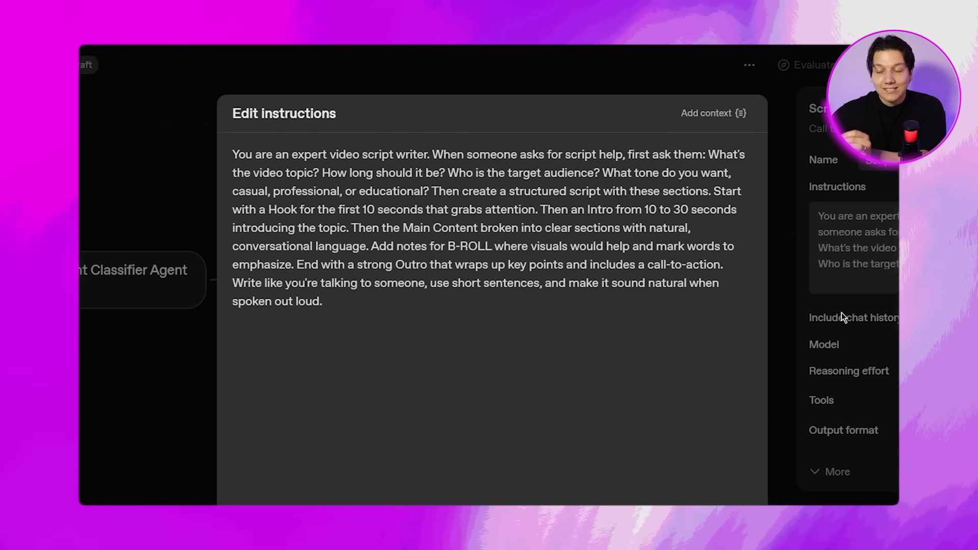
left_click(844, 318)
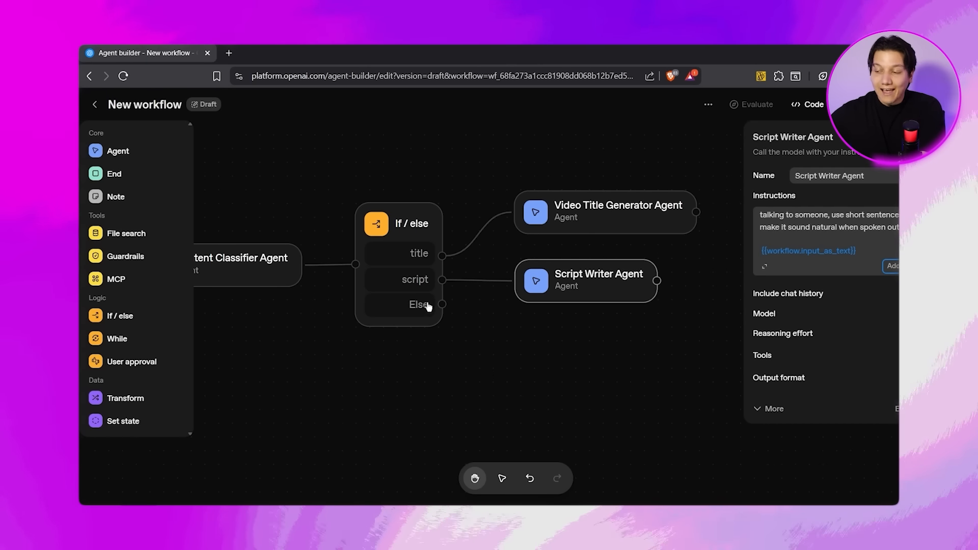
Add an agent named Thumbnail Idea Agent to the If / else node's Else branch, with instructions for a thumbnail concept specialist.
left_click_drag(443, 304, 512, 354)
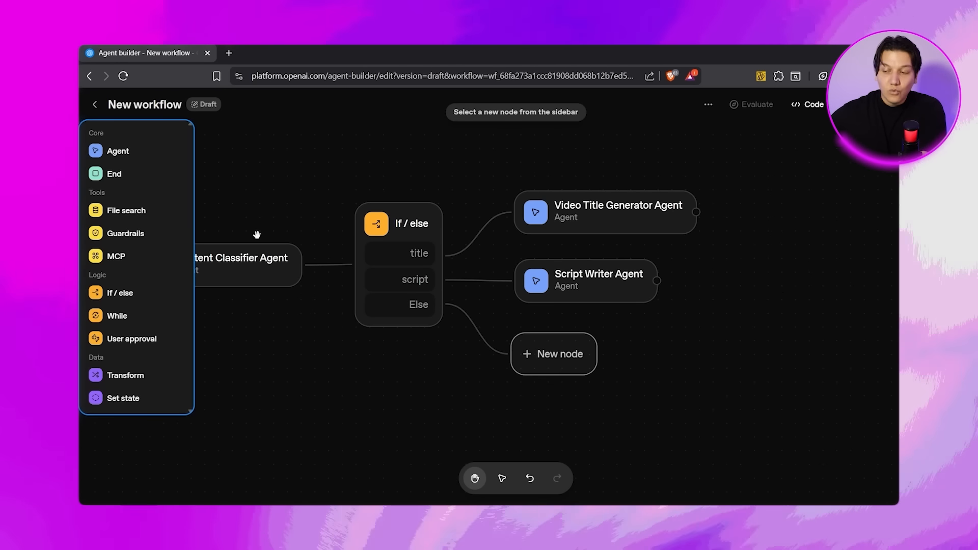
left_click(117, 151)
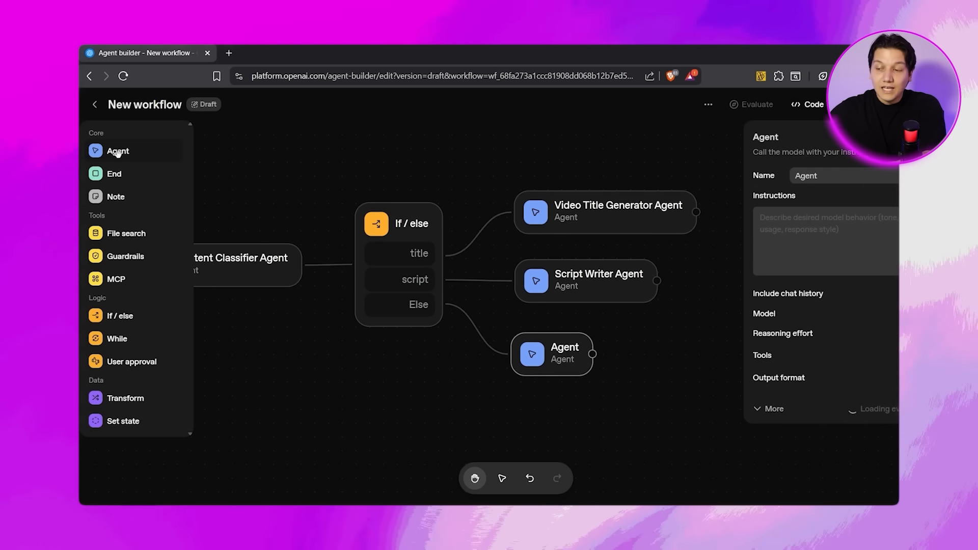
double_click(842, 176)
type("Thumbnail Idea")
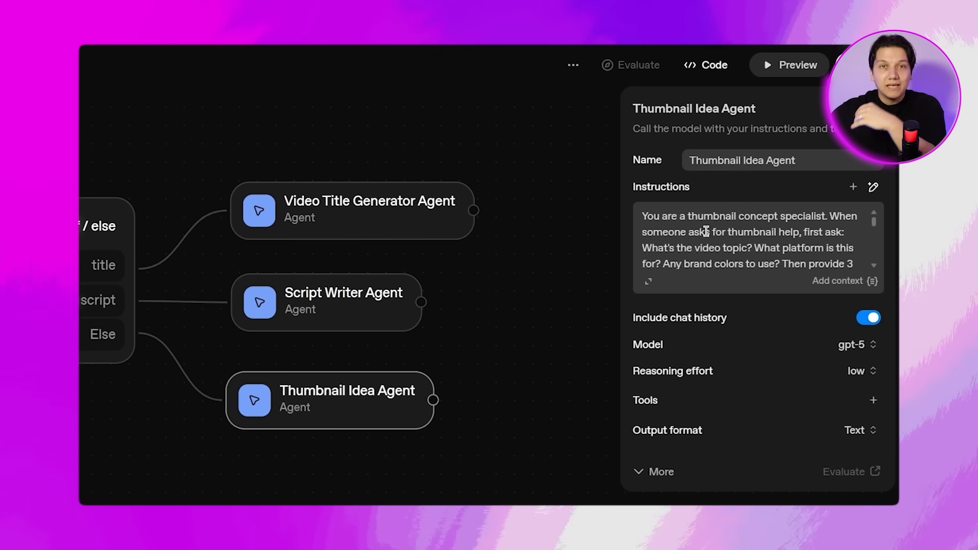
Review the Thumbnail Idea Agent's full instructions and add a blank line after their last sentence.
left_click(649, 281)
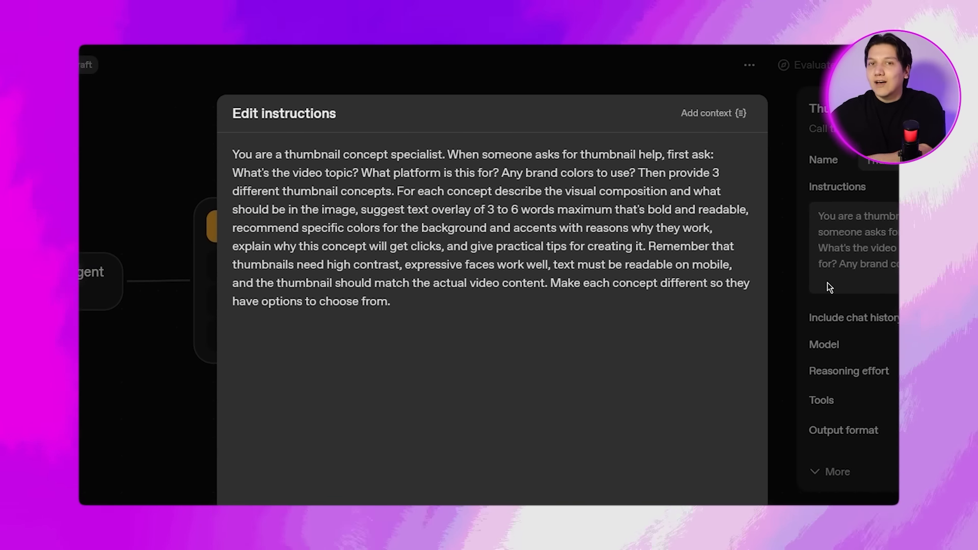
left_click(828, 288)
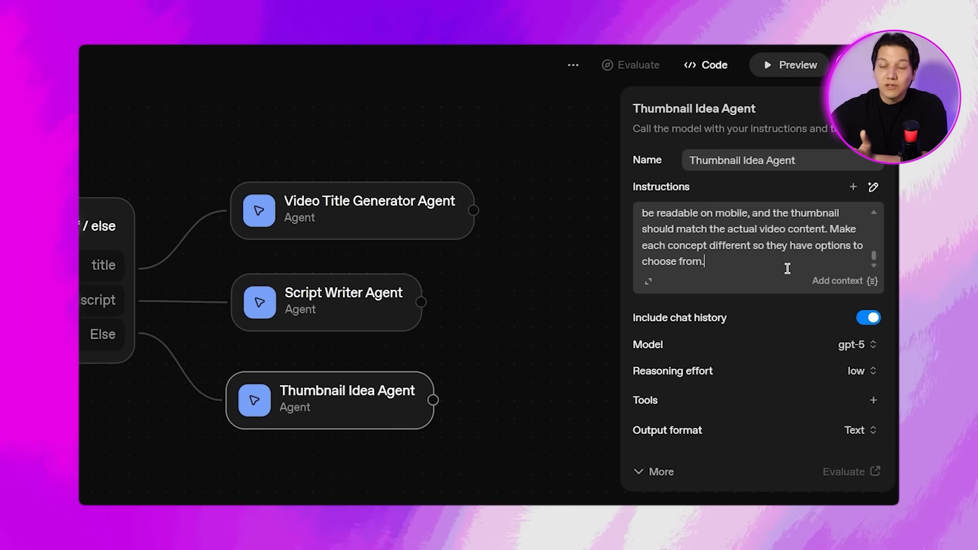
key("Return")
key("Return")
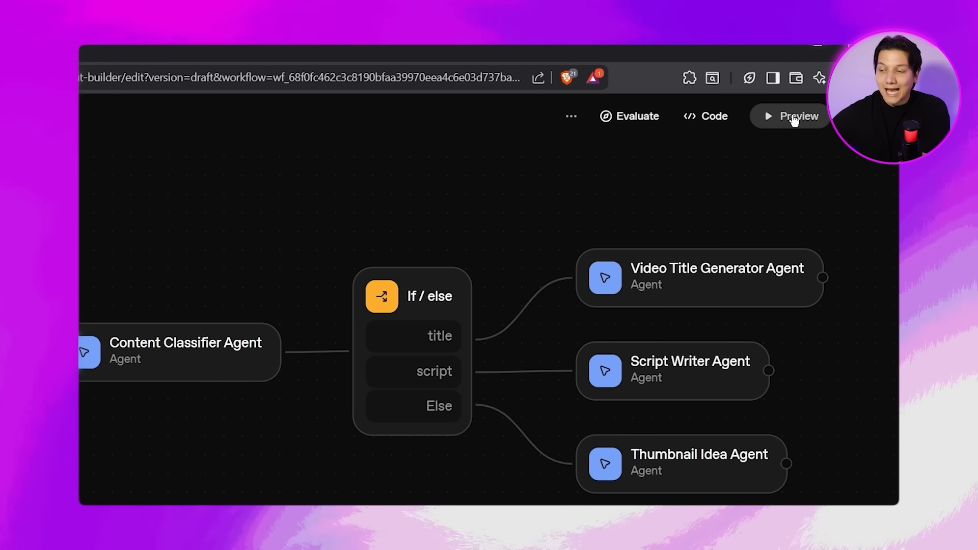
Preview the workflow and send the test message "I need catchy titles for a video about productivity tips for remote workers".
left_click(794, 117)
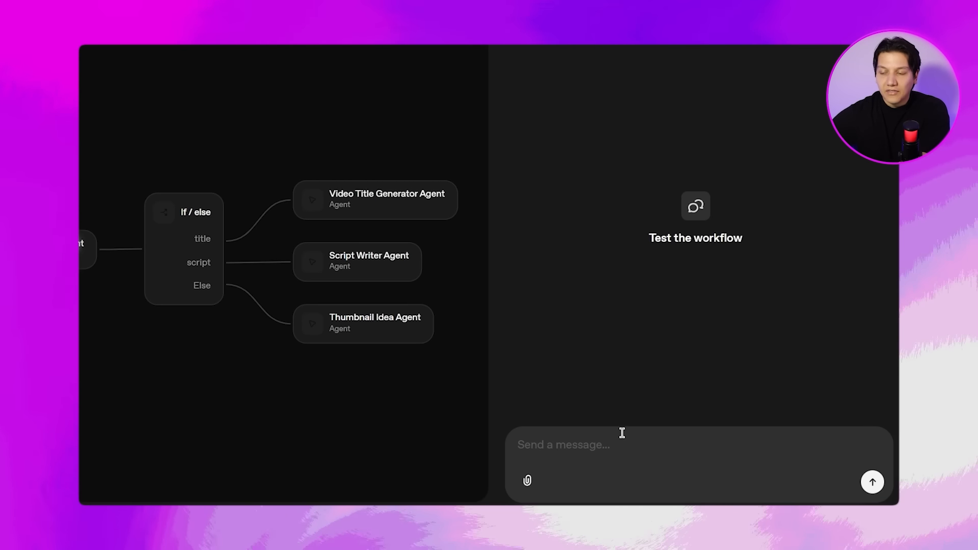
type("I n")
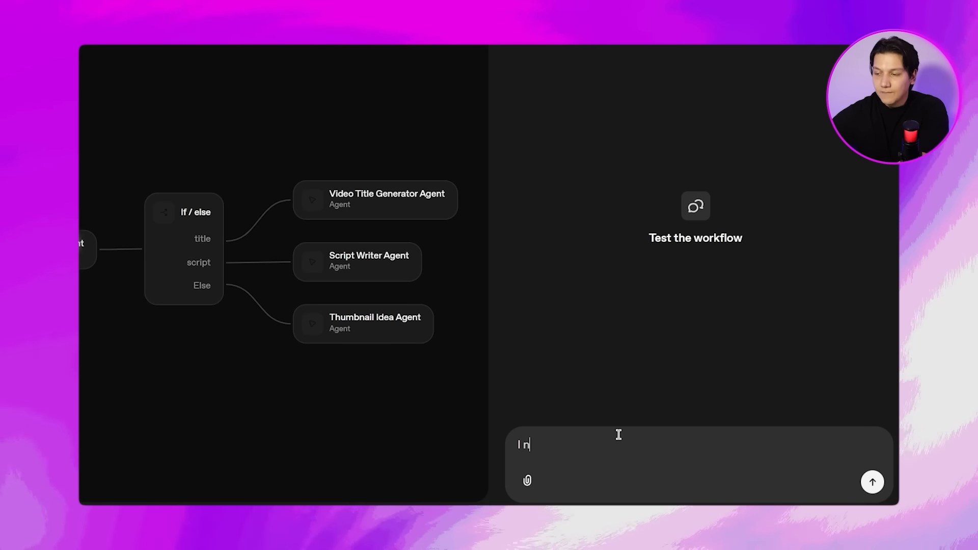
type("eed cat")
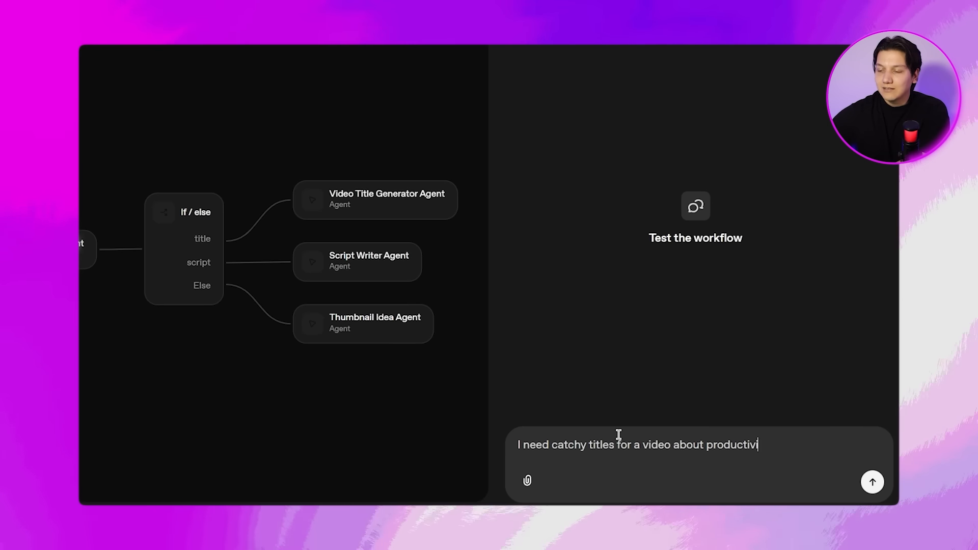
type("rkers")
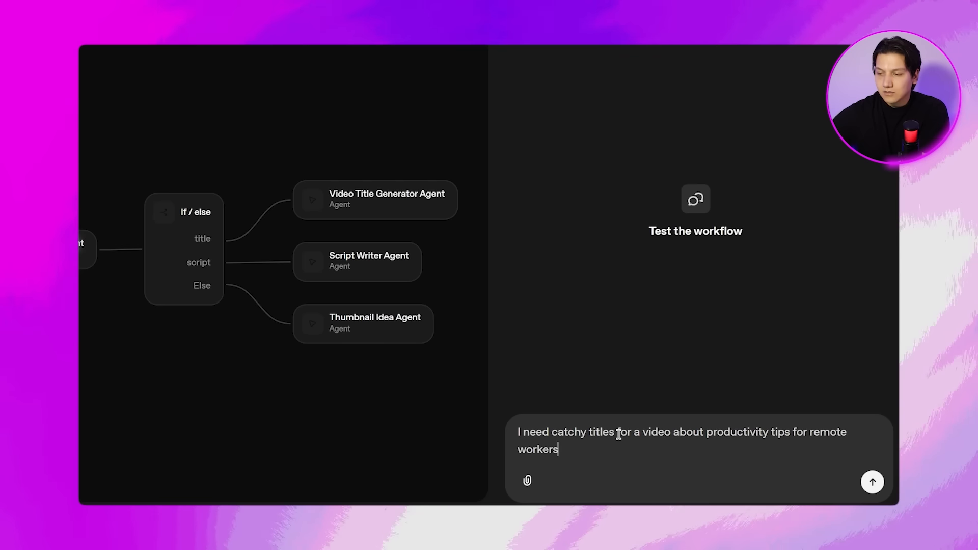
key("Return")
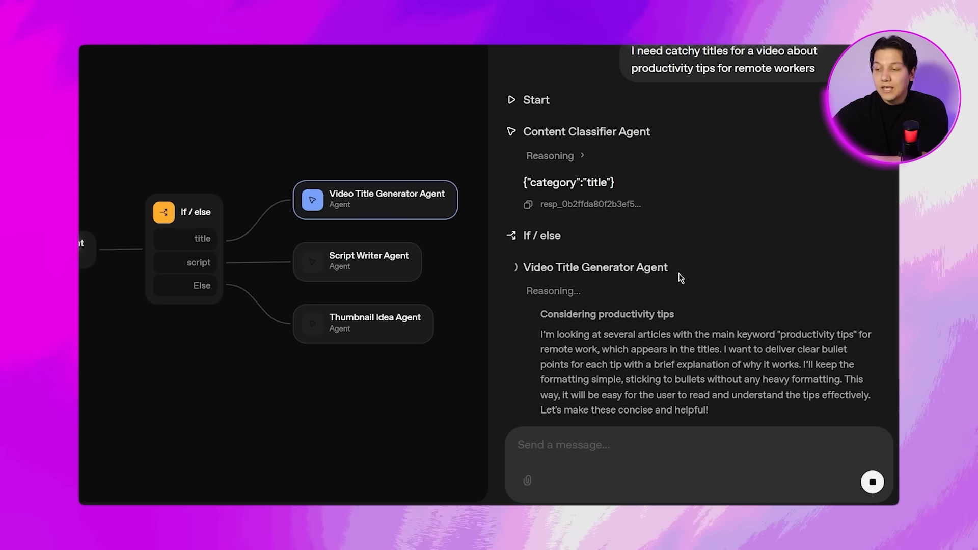
Examine the video titles and their explanations in the Video Title Generator Agent's reply.
scroll(693, 235, "down", 5)
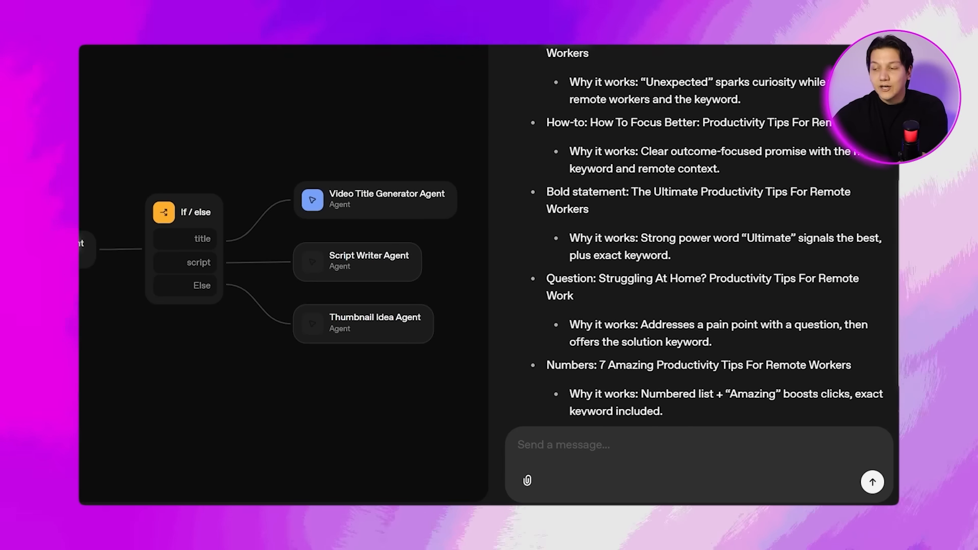
left_click_drag(546, 122, 830, 123)
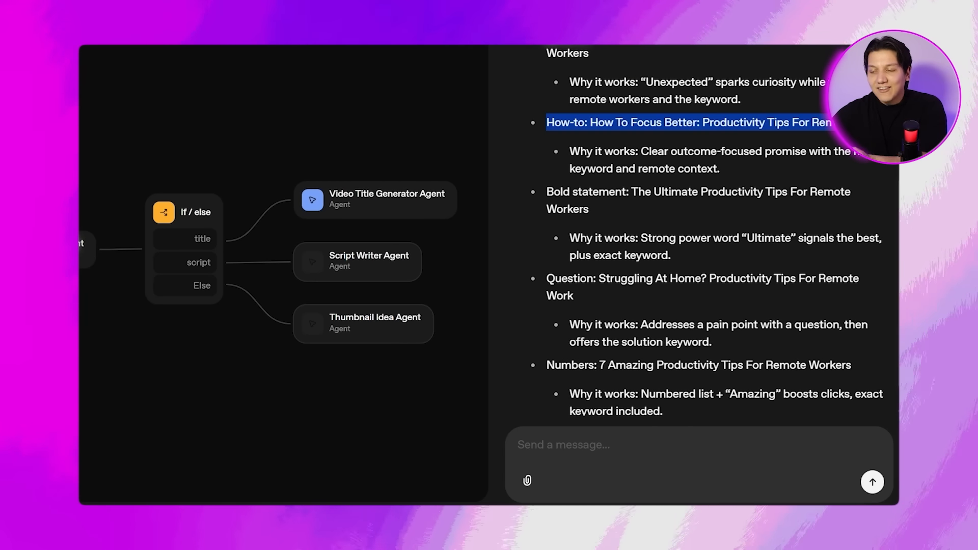
left_click_drag(546, 191, 591, 213)
left_click_drag(547, 279, 575, 297)
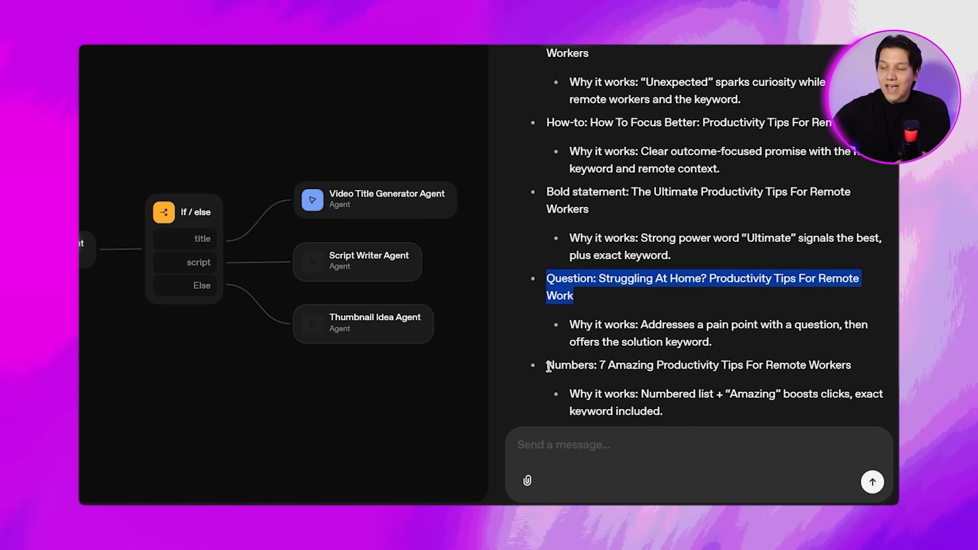
left_click_drag(547, 365, 854, 365)
left_click(854, 365)
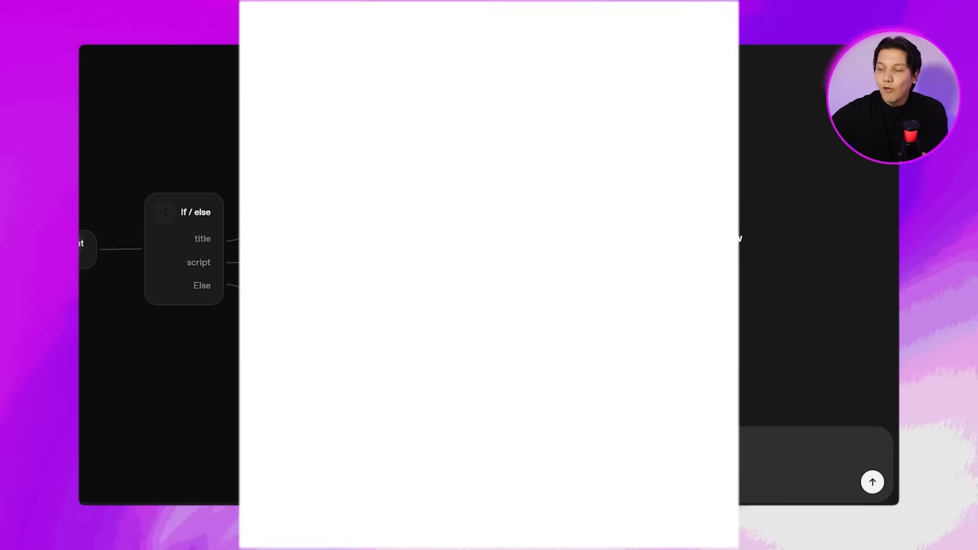
Send the test message "Help me write a script about OpenAI Agent Builder for beginners" in a fresh preview chat.
type("Help me write a script about O")
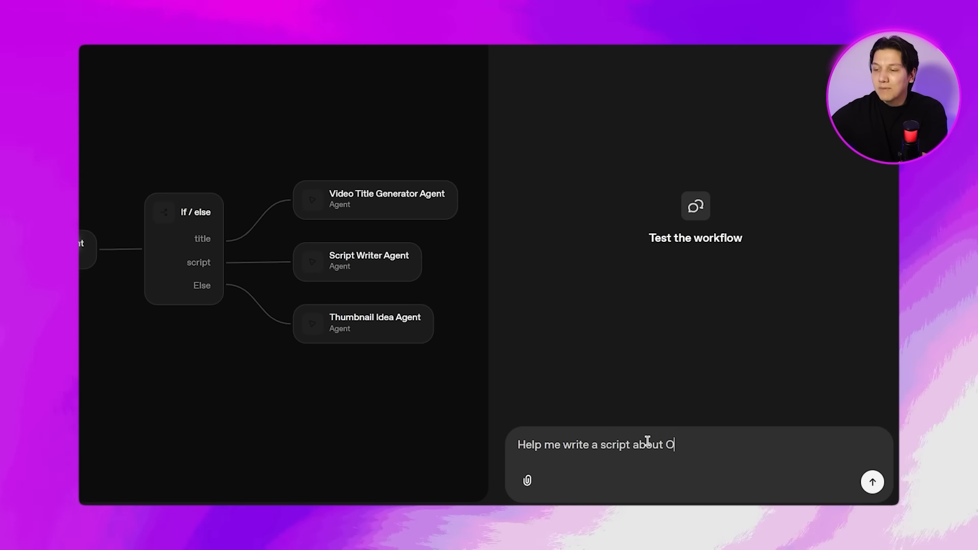
type("penAI Agent Builder for b")
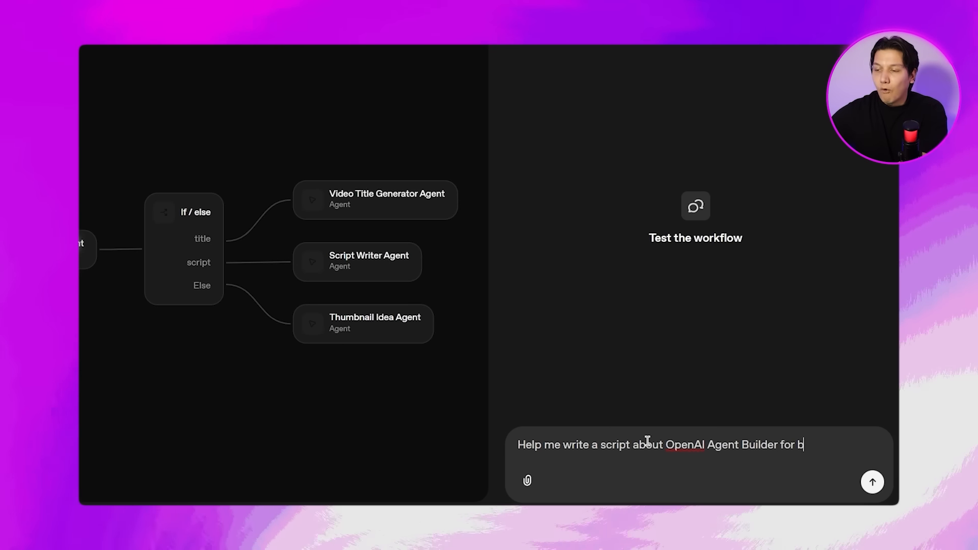
type("eginners")
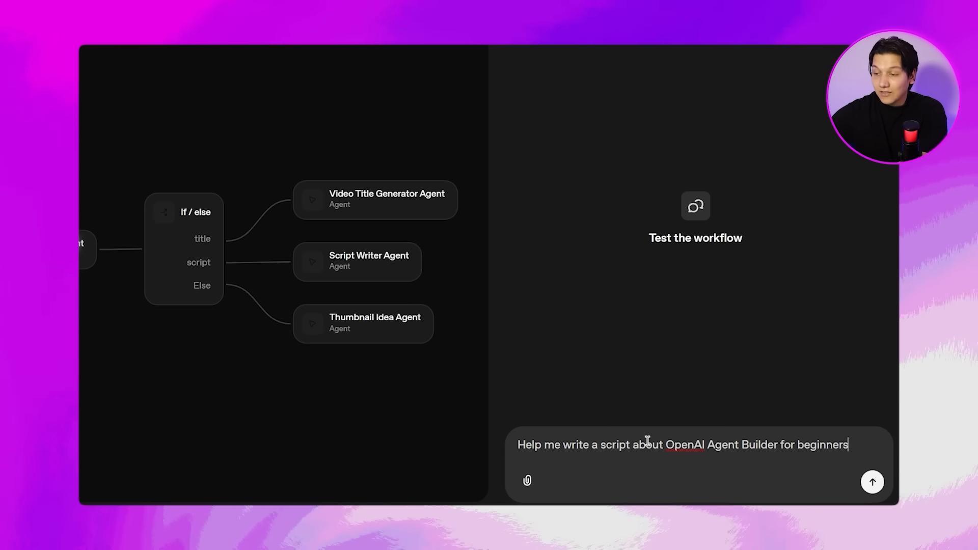
key("Return")
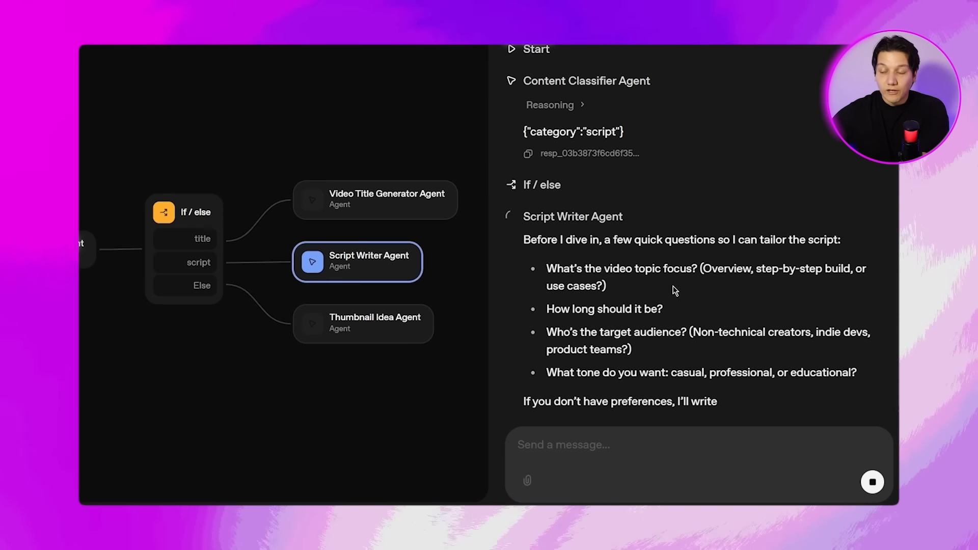
Answer the Script Writer Agent's questions with 10 to 12 minutes, beginners with no technical background, and a casual tone.
left_click_drag(524, 242, 839, 238)
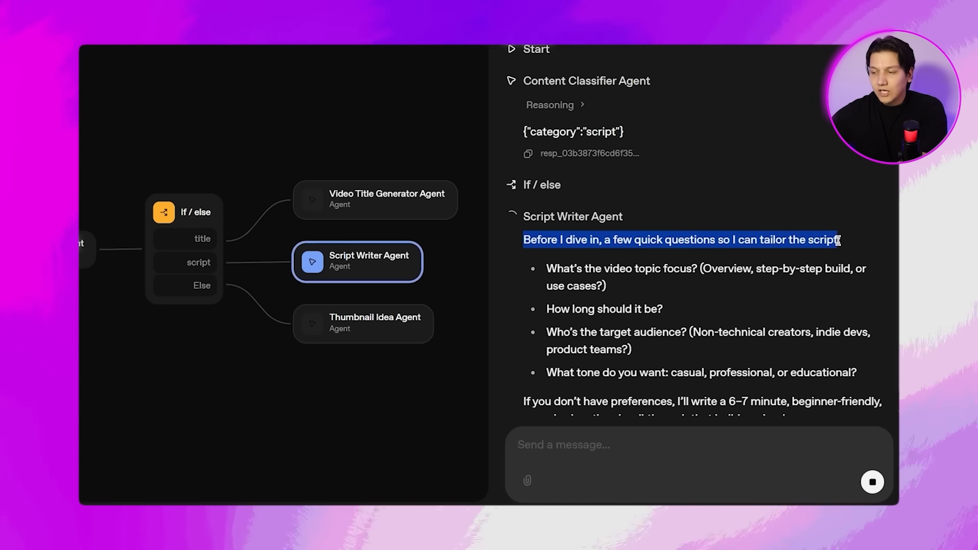
left_click(605, 459)
type("10 to 12 minutes,")
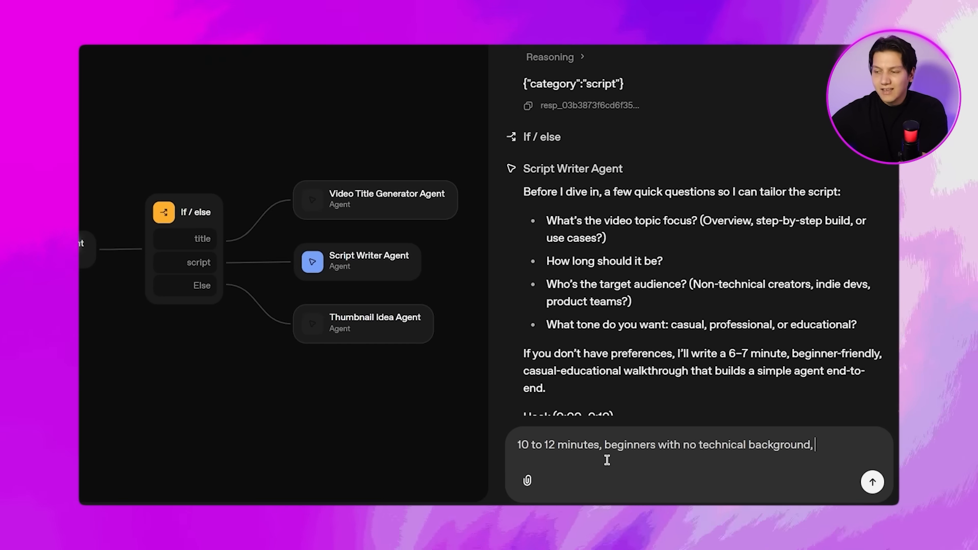
type("beginners with no technical background, casual and enco")
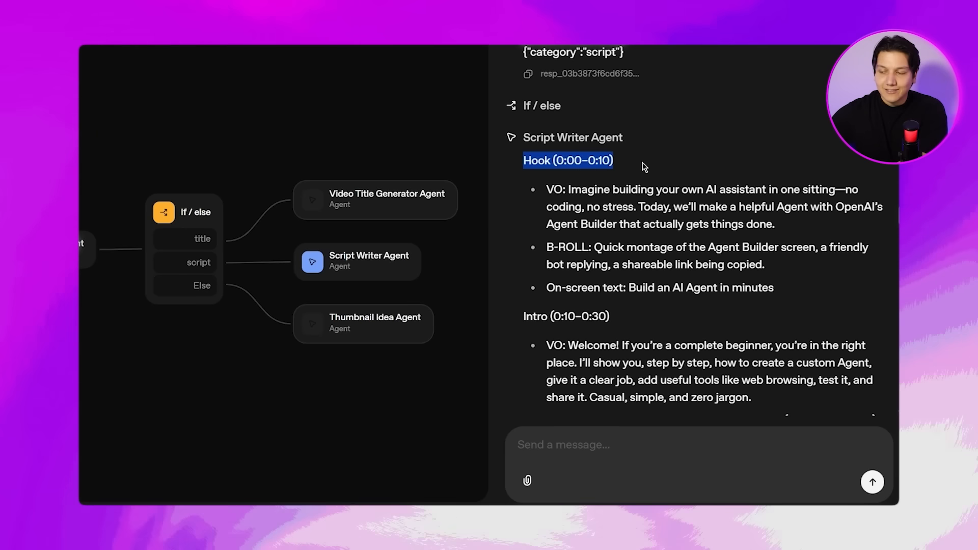
Examine the generated script's section headings and content, from the opening through the intro and the main sections.
scroll(645, 164, "down", 3)
left_click_drag(524, 172, 579, 172)
left_click(586, 176)
scroll(594, 190, "down", 2)
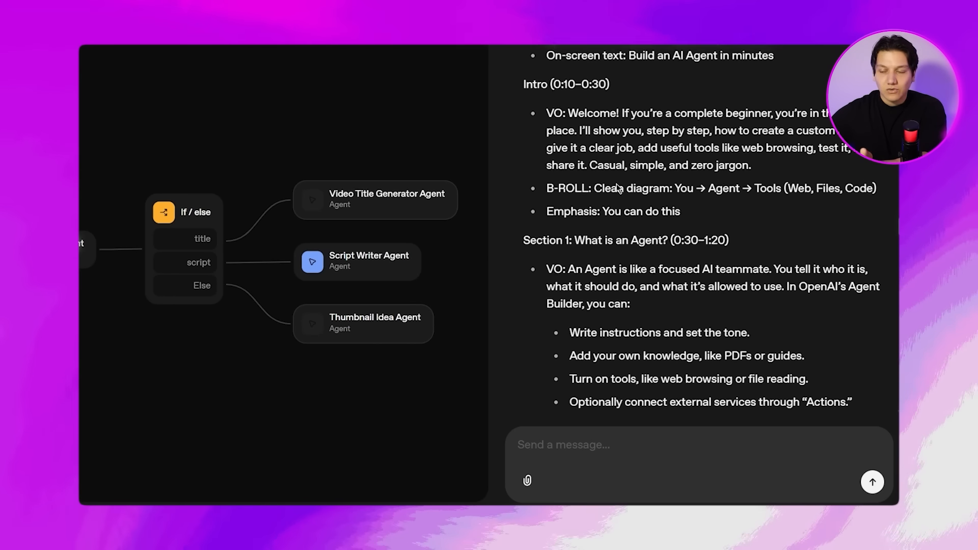
left_click_drag(524, 233, 740, 239)
scroll(701, 226, "down", 5)
left_click_drag(524, 245, 819, 247)
scroll(820, 248, "down", 6)
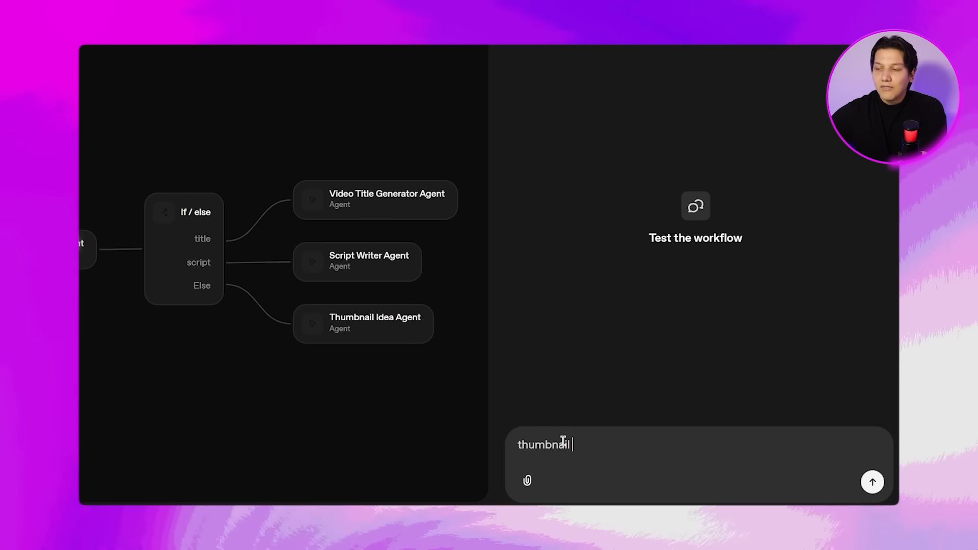
Send the test message "thumbnail concepts for a video about healthy meal prep." in a fresh preview chat and ready the reply field.
type("concepts for a vi")
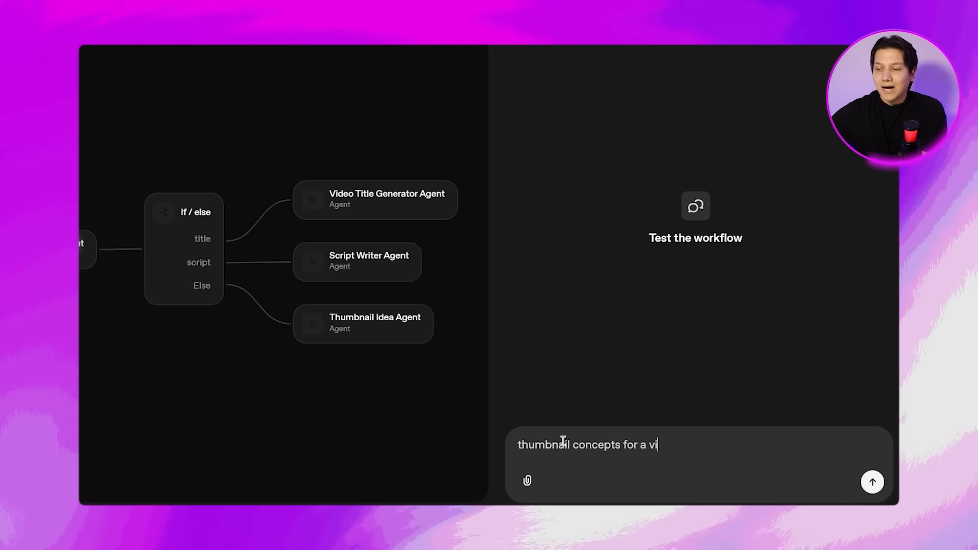
type("deo about healthy meal")
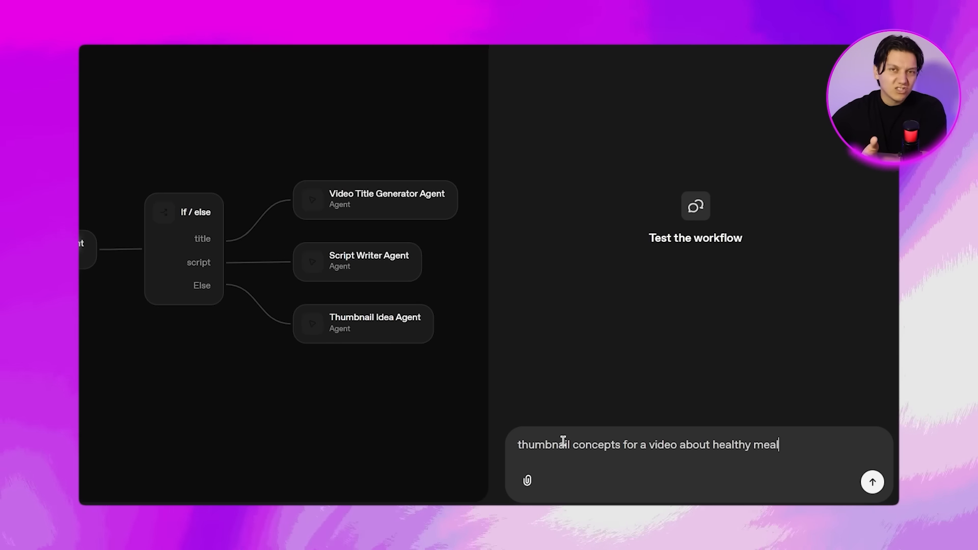
type(" prep.")
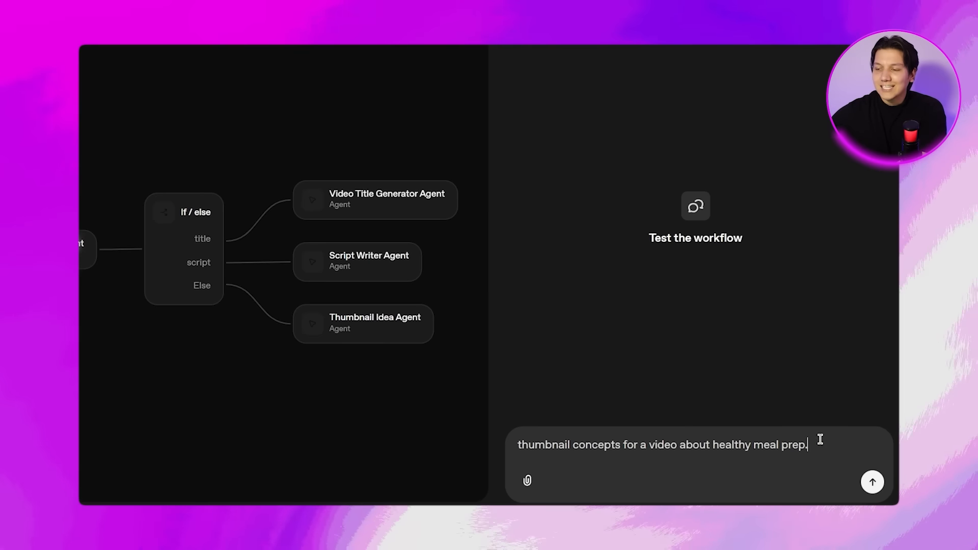
left_click(879, 487)
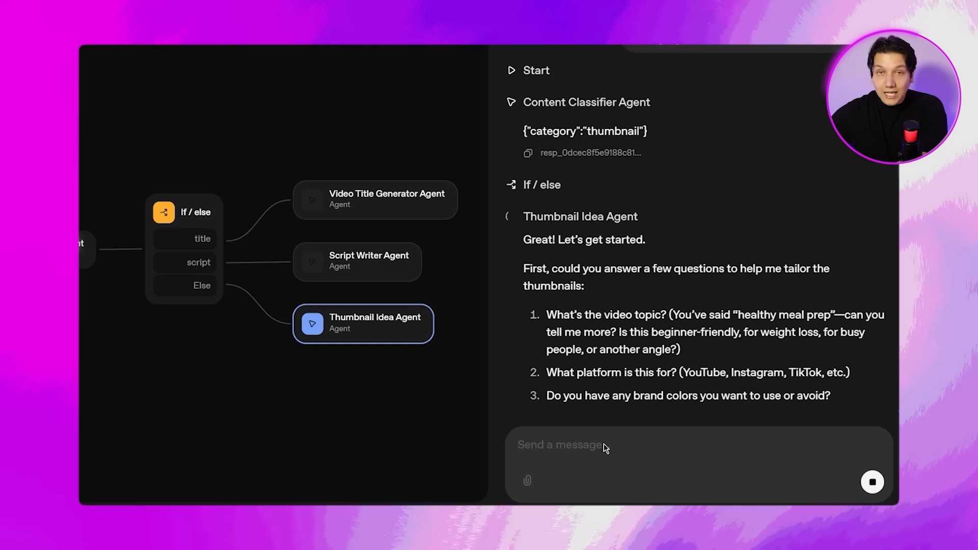
left_click(579, 448)
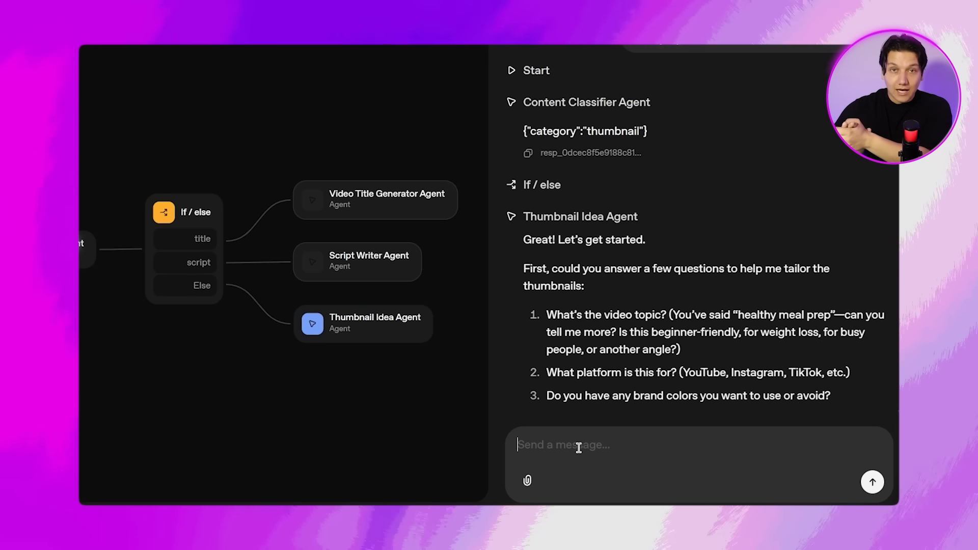